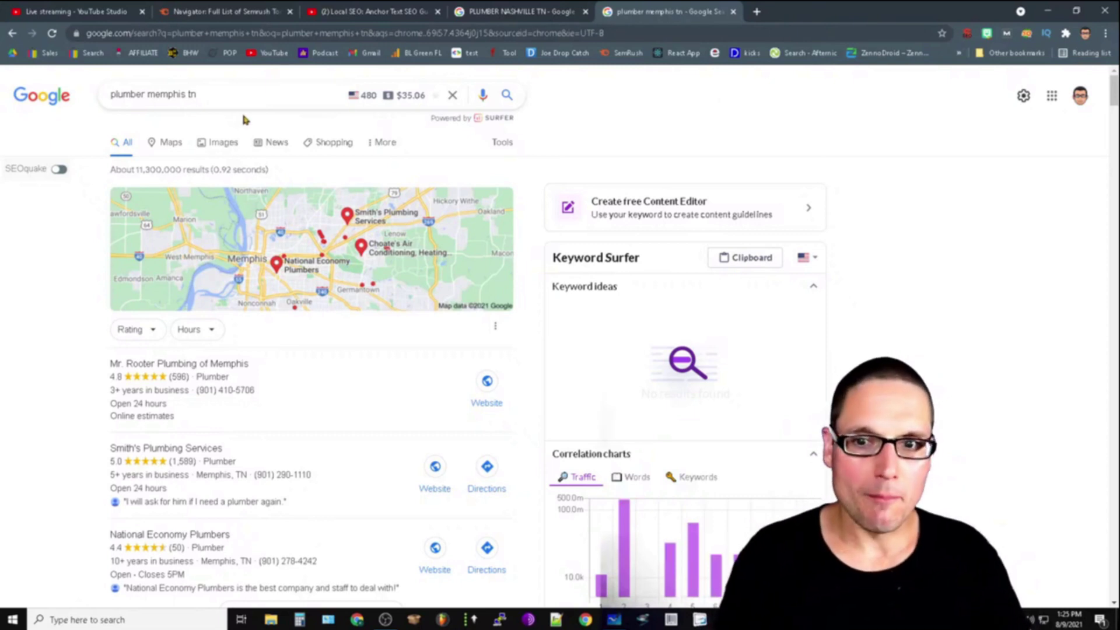
Step: Go back to the PLUMBER NASHVILLE TN Google results, which show keyword volumes of 1300 and 480
left_click(487, 13)
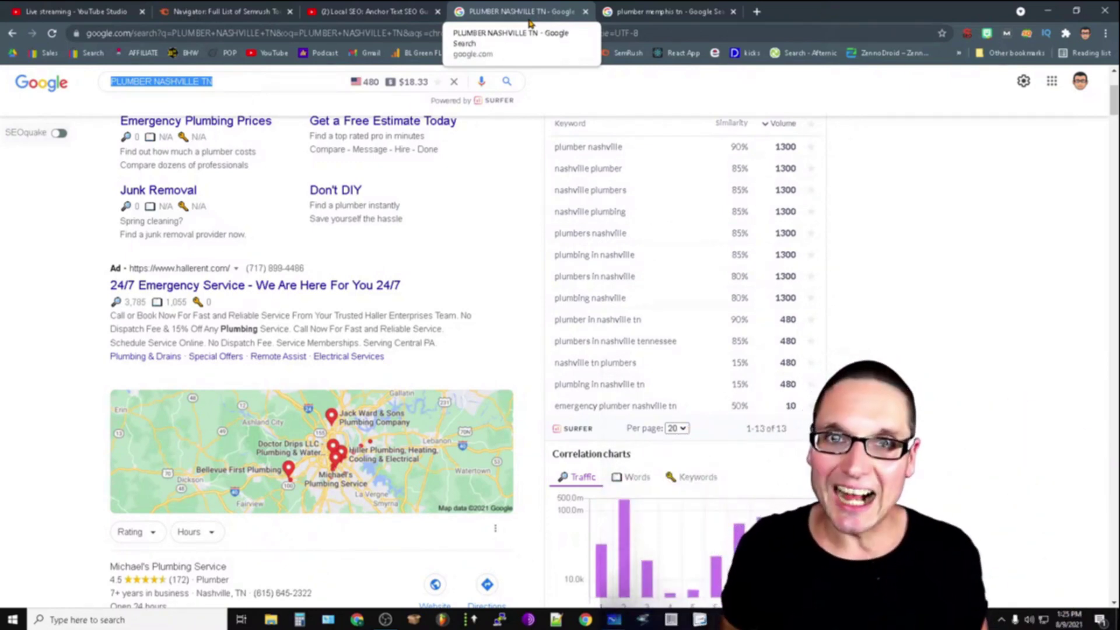
Step: Look over the Semrush tools overview, then return to the Nashville search results
left_click(229, 8)
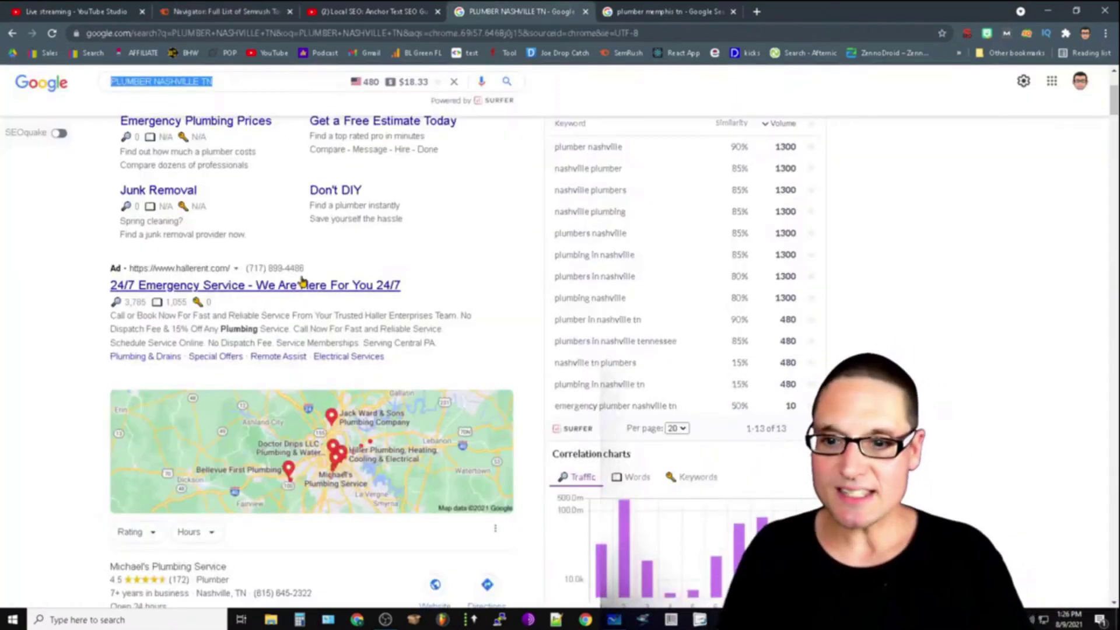
scroll(302, 282, "down", 3)
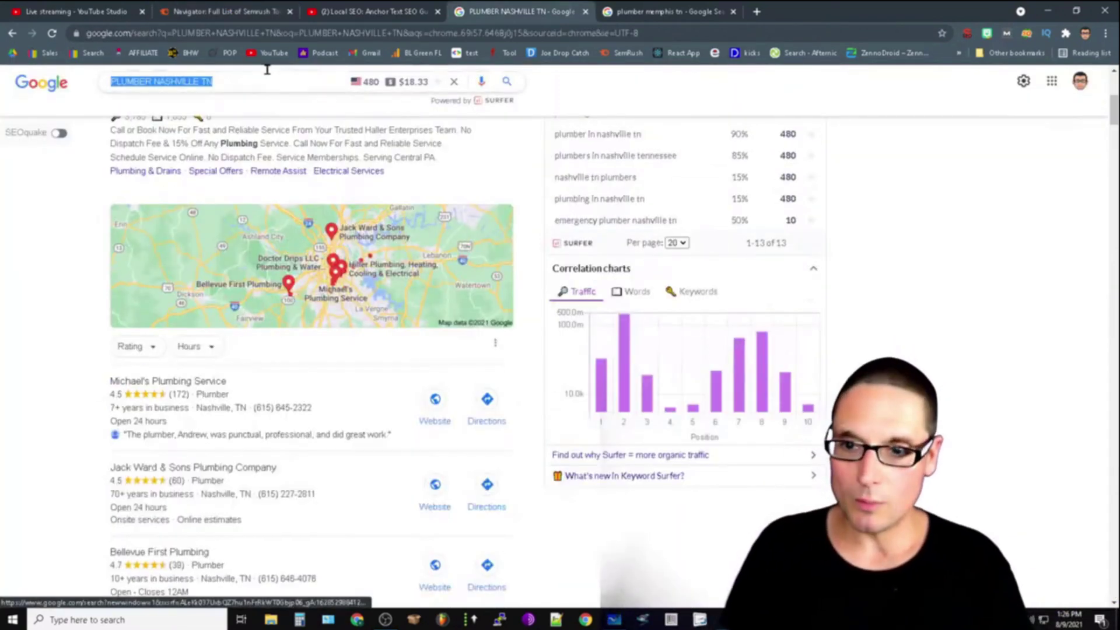
left_click(257, 82)
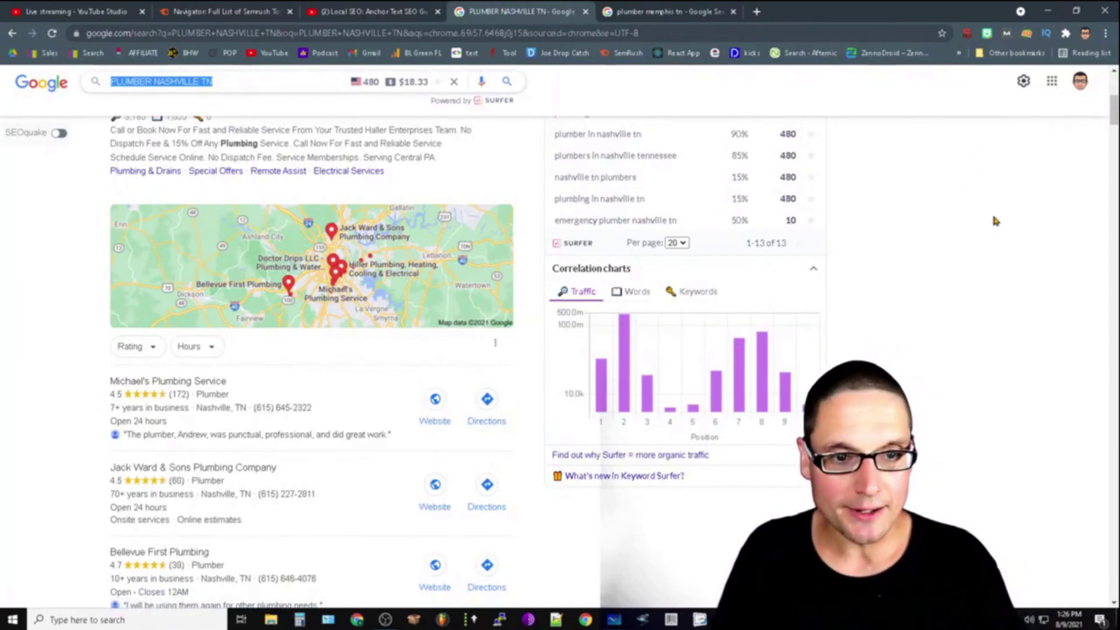
scroll(499, 421, "down", 9)
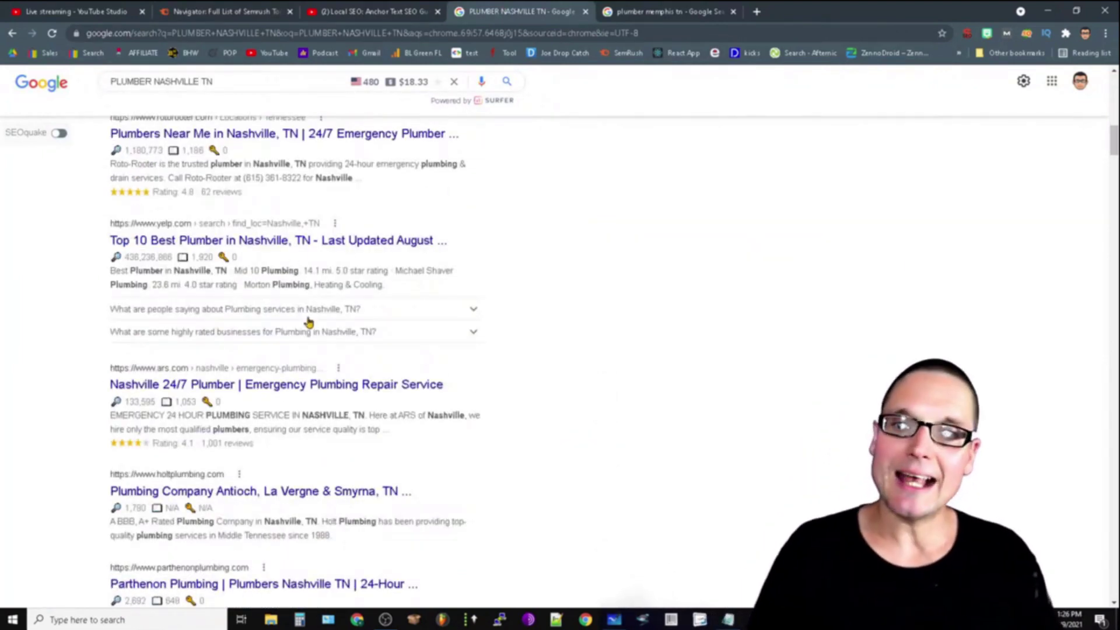
scroll(310, 322, "up", 3)
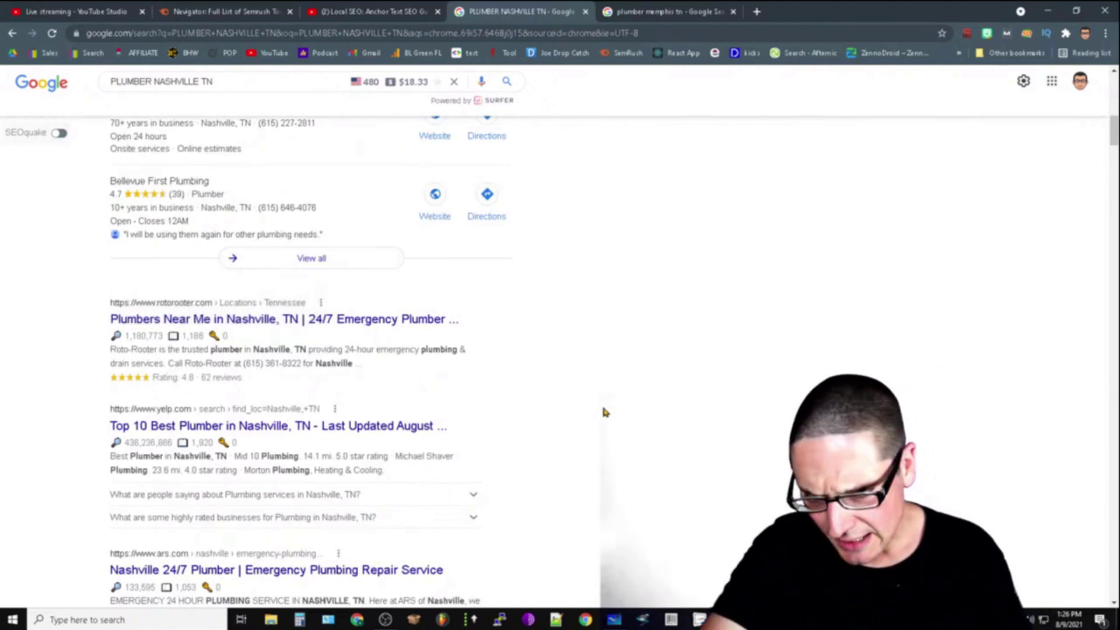
Step: Open the ARS Nashville emergency plumbing result in a new tab and copy its page address
middle_click(307, 321)
scroll(307, 321, "down", 3)
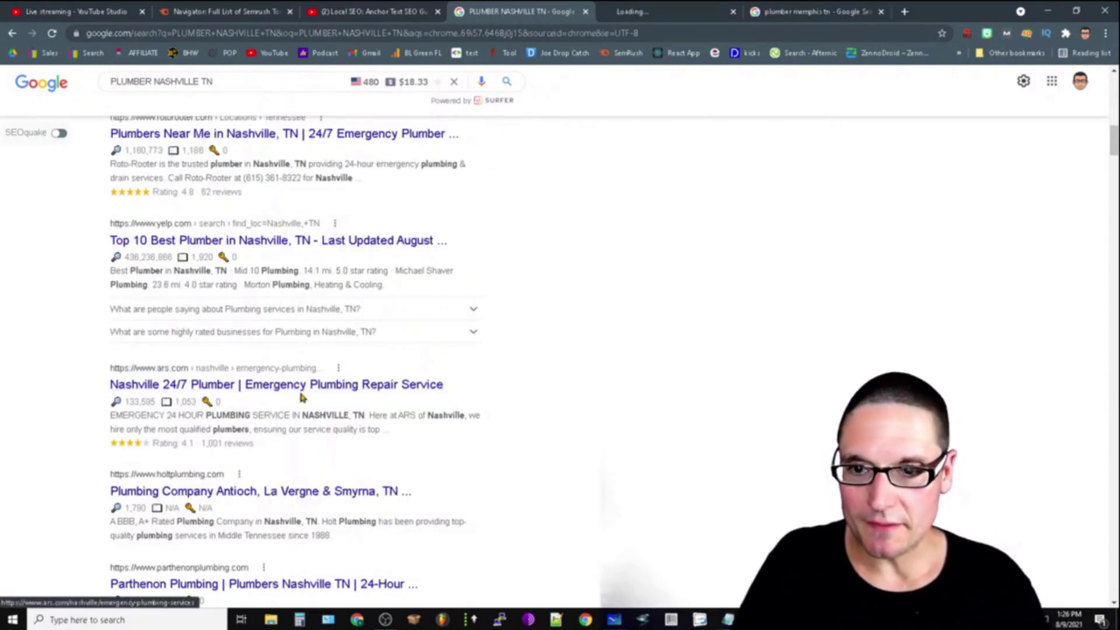
left_click(665, 11)
right_click(294, 33)
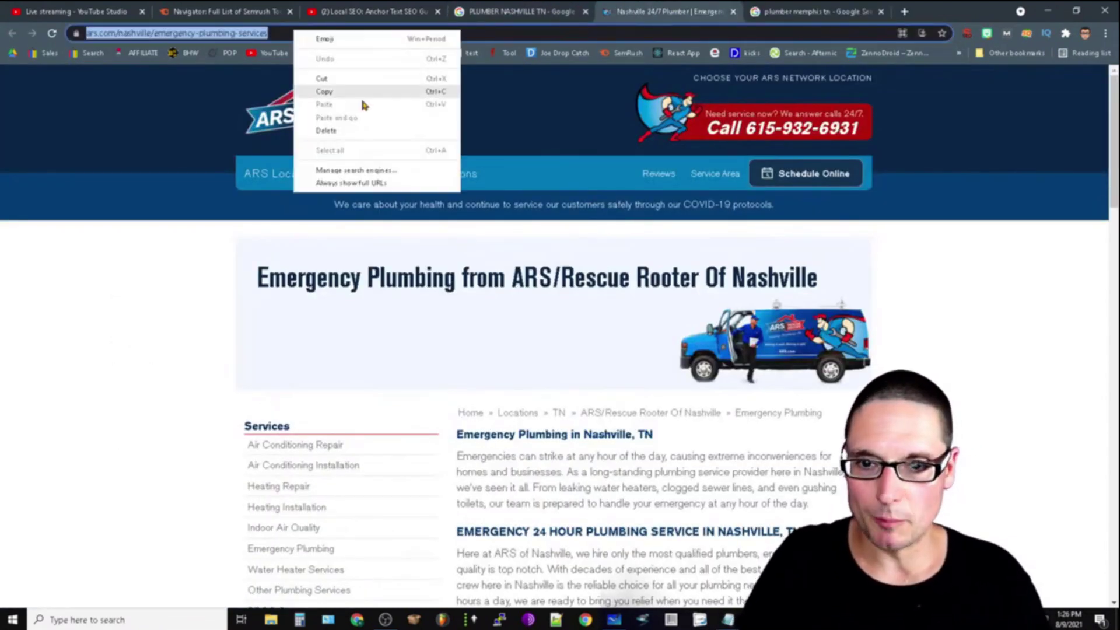
left_click(359, 91)
Step: Run Traffic Analytics on the copied ARS page address and open its backlink report
left_click(224, 11)
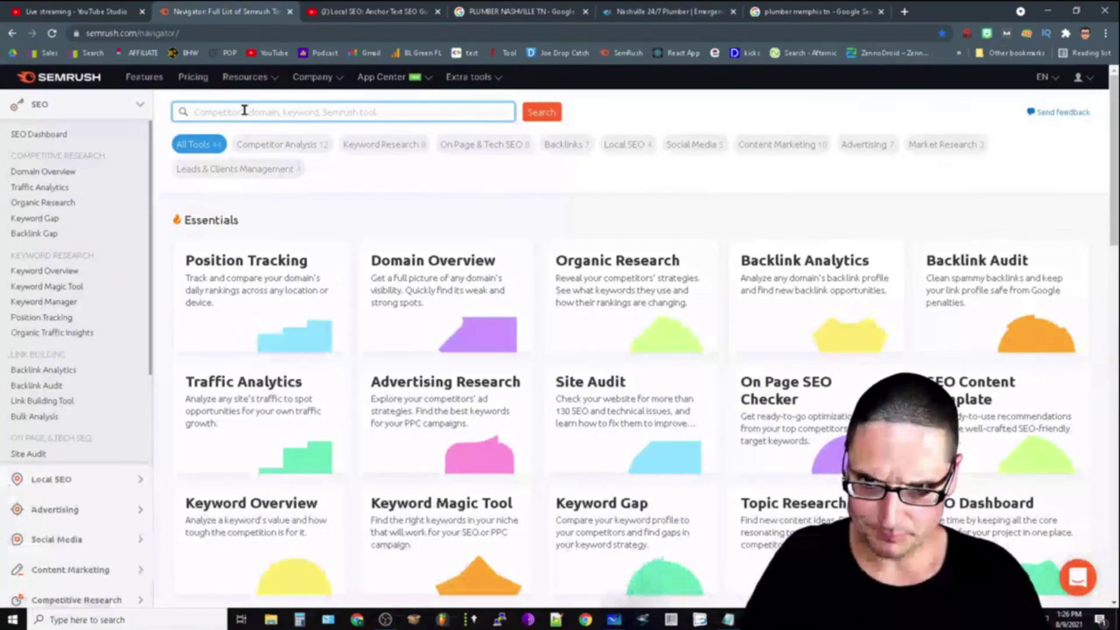
left_click(72, 185)
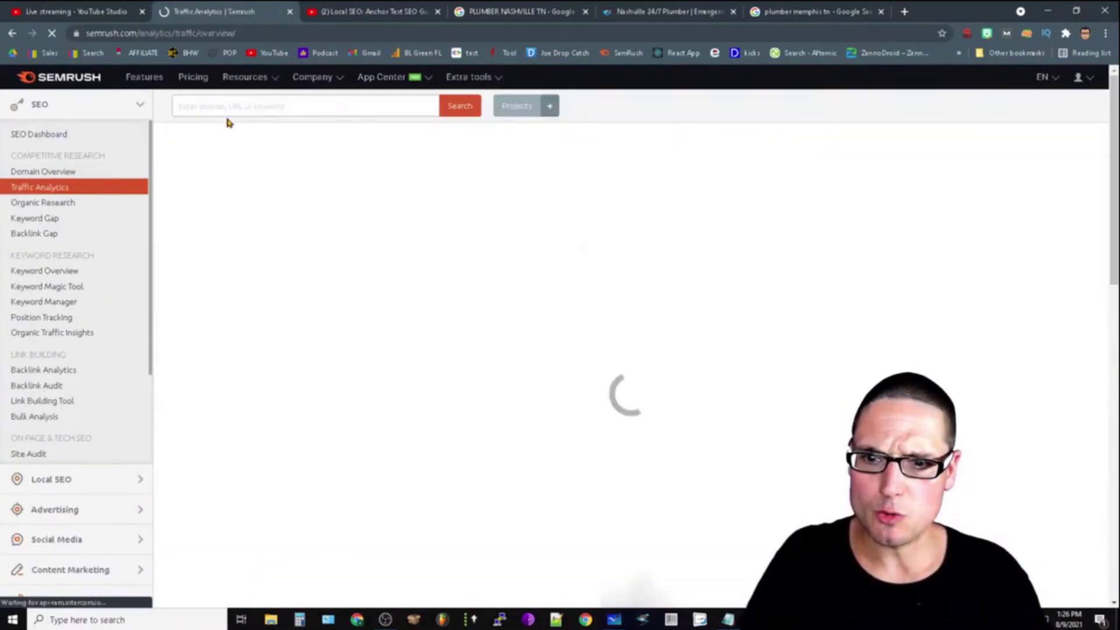
key("ctrl+v")
key("Return")
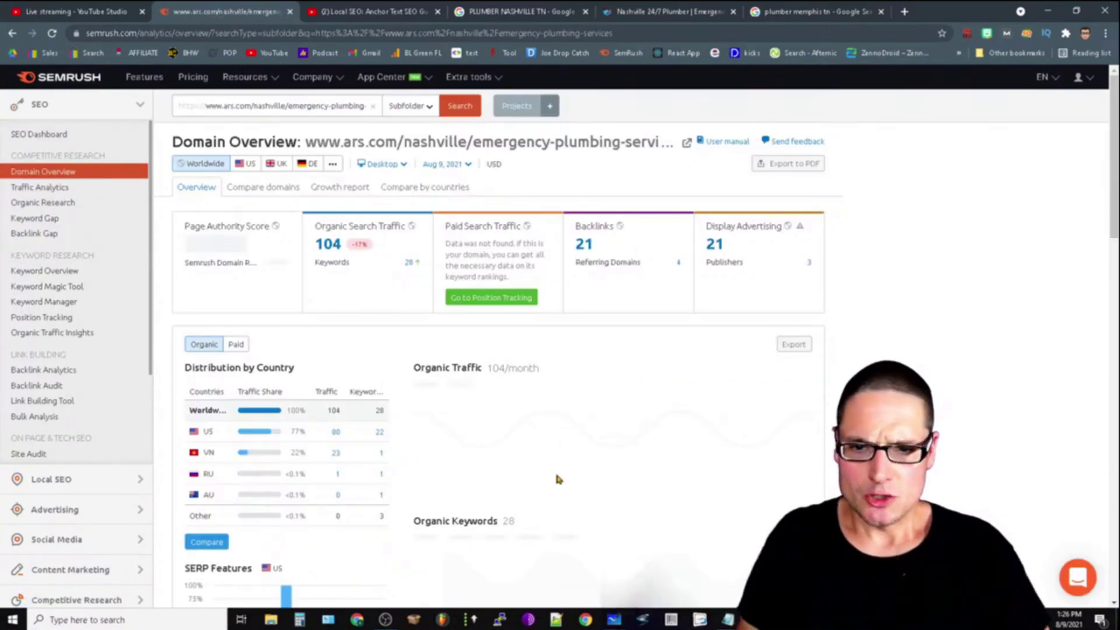
left_click(586, 246)
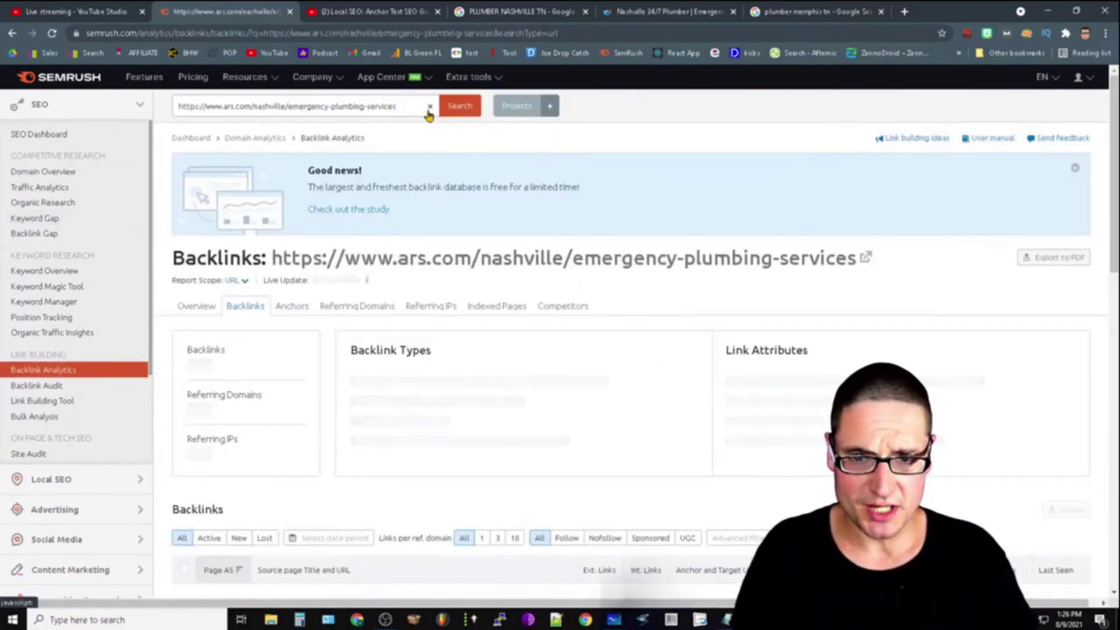
Step: Filter the ARS backlinks to text links and show the Anchors report, led by '24 hour plumbing'
left_click_drag(410, 110, 168, 124)
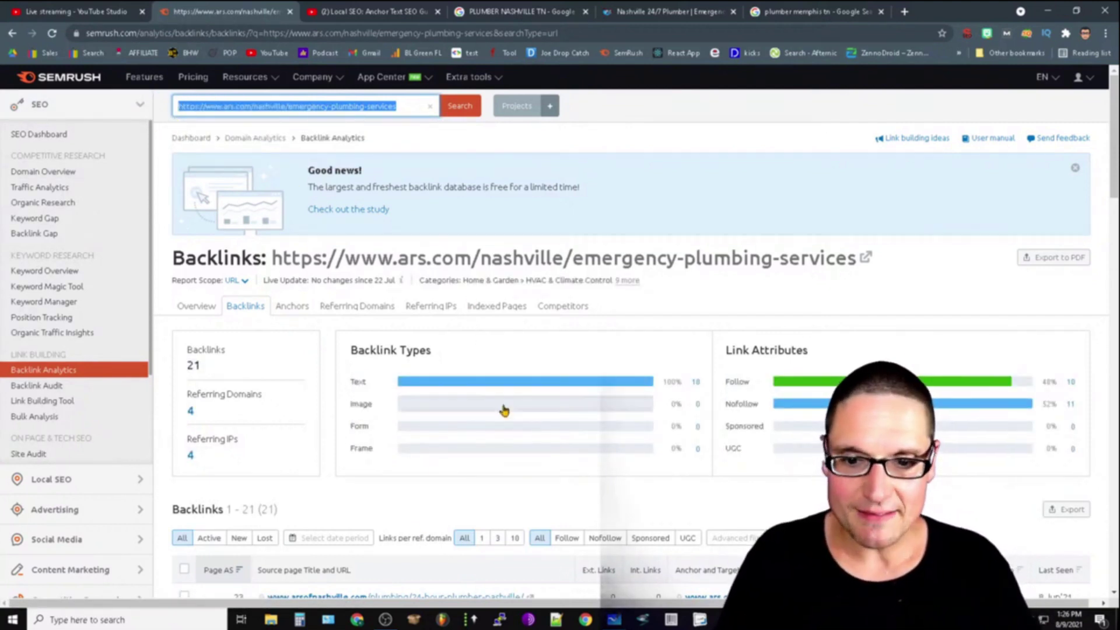
left_click(697, 384)
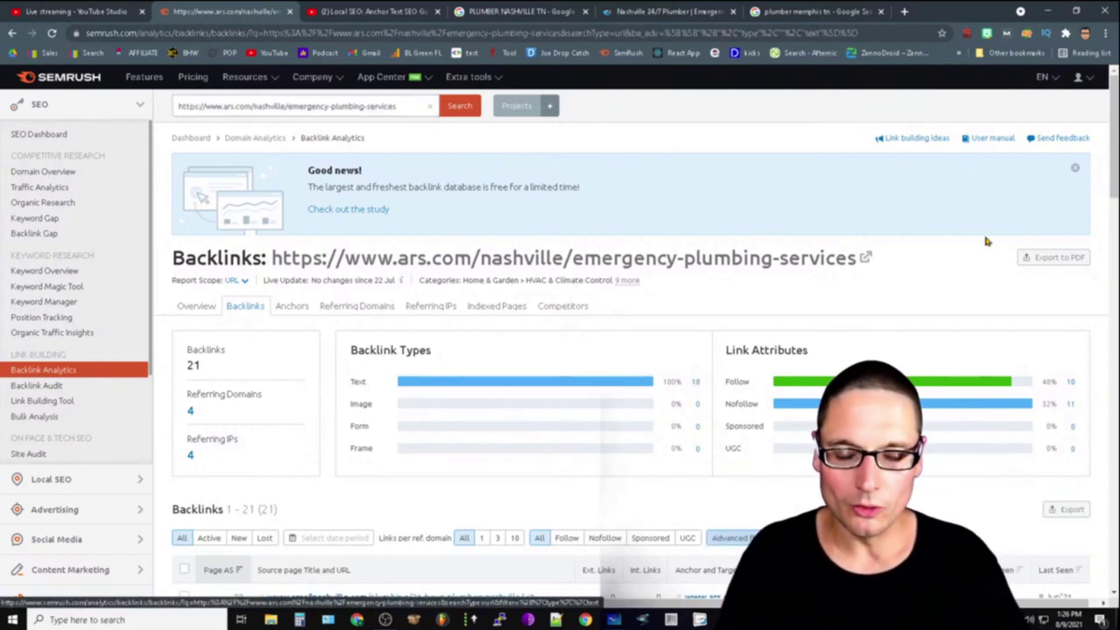
scroll(601, 417, "down", 6)
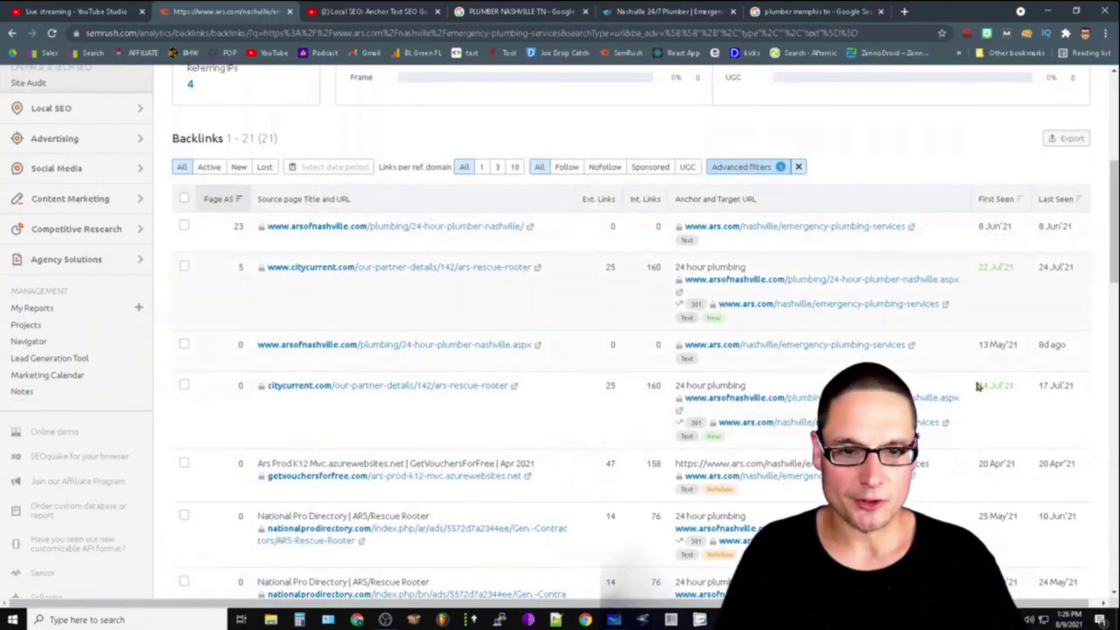
left_click_drag(752, 385, 661, 383)
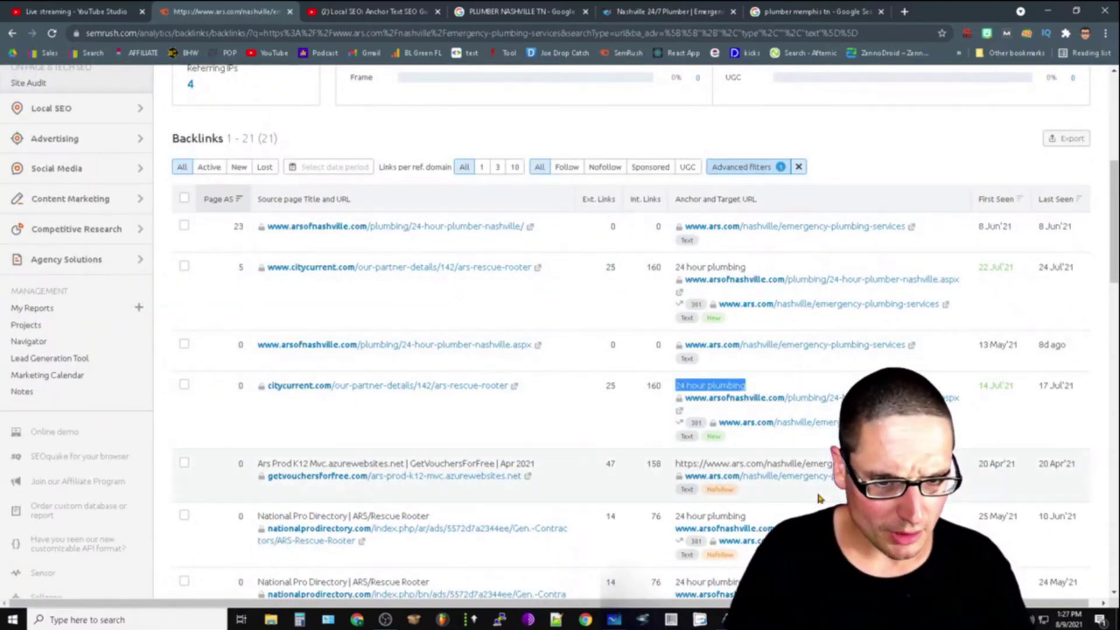
scroll(774, 429, "down", 3)
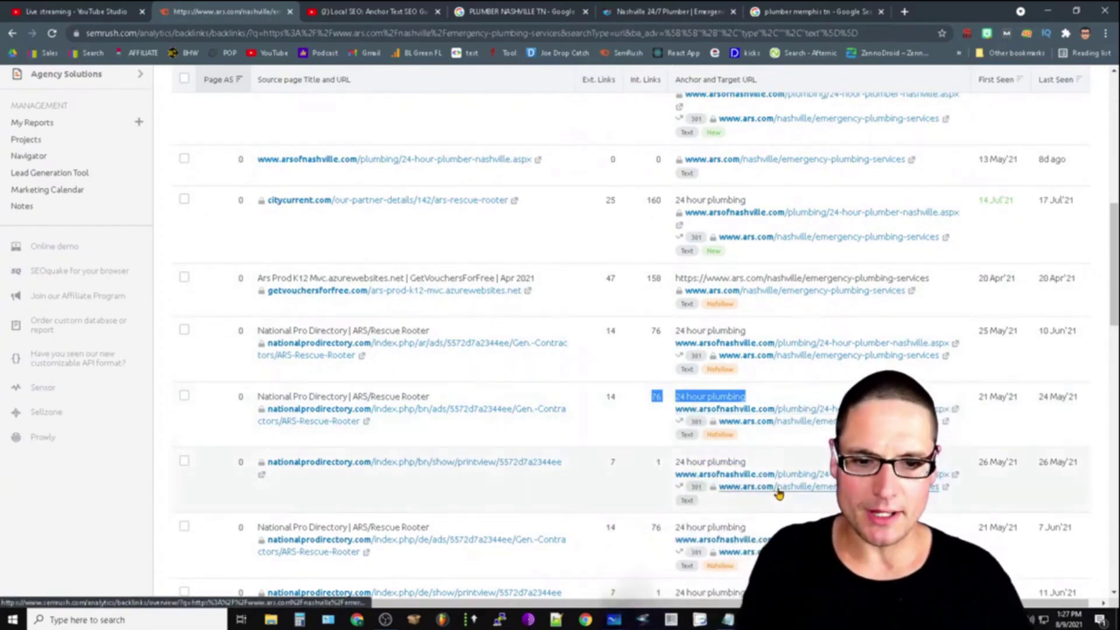
scroll(782, 496, "down", 5)
key("alt+Left")
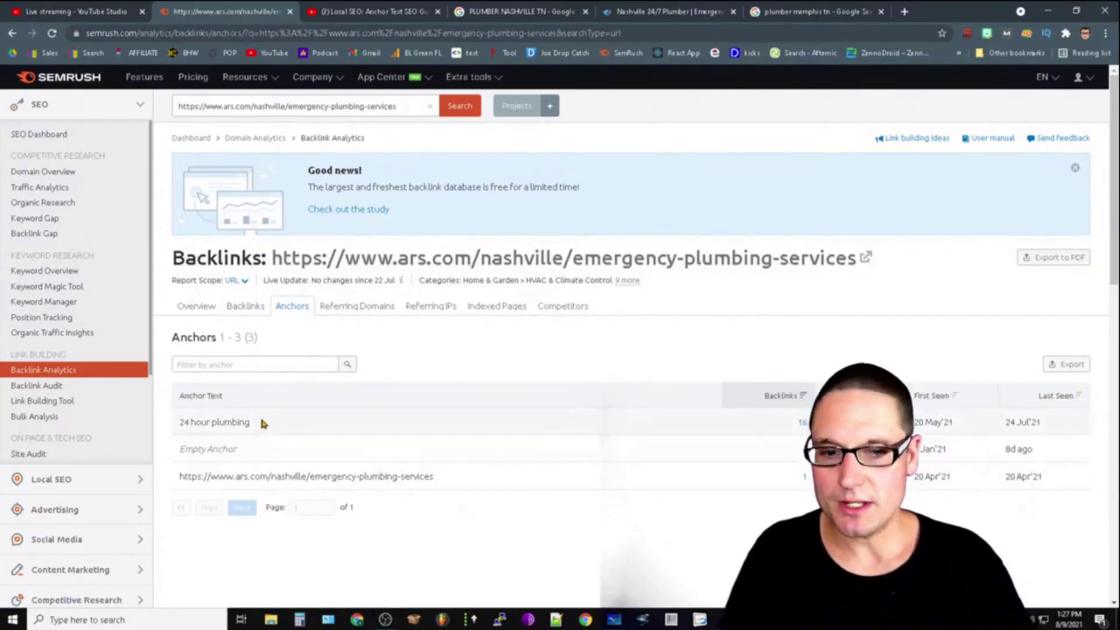
Step: Highlight 'plumbing' in the top ARS anchor and go back to the Nashville Google results
double_click(224, 423)
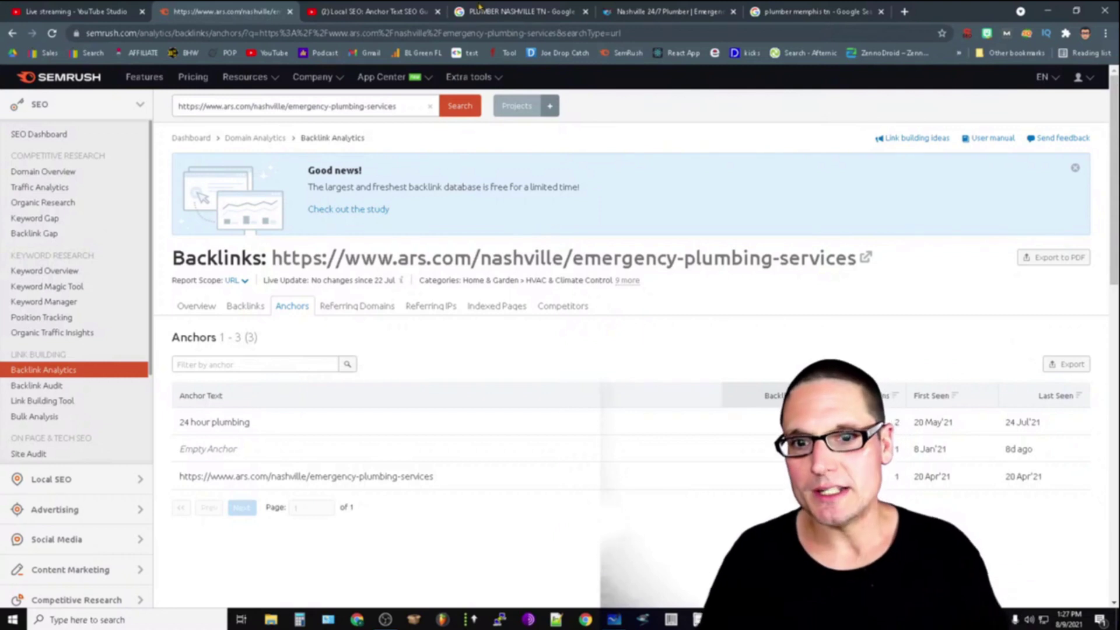
left_click(516, 11)
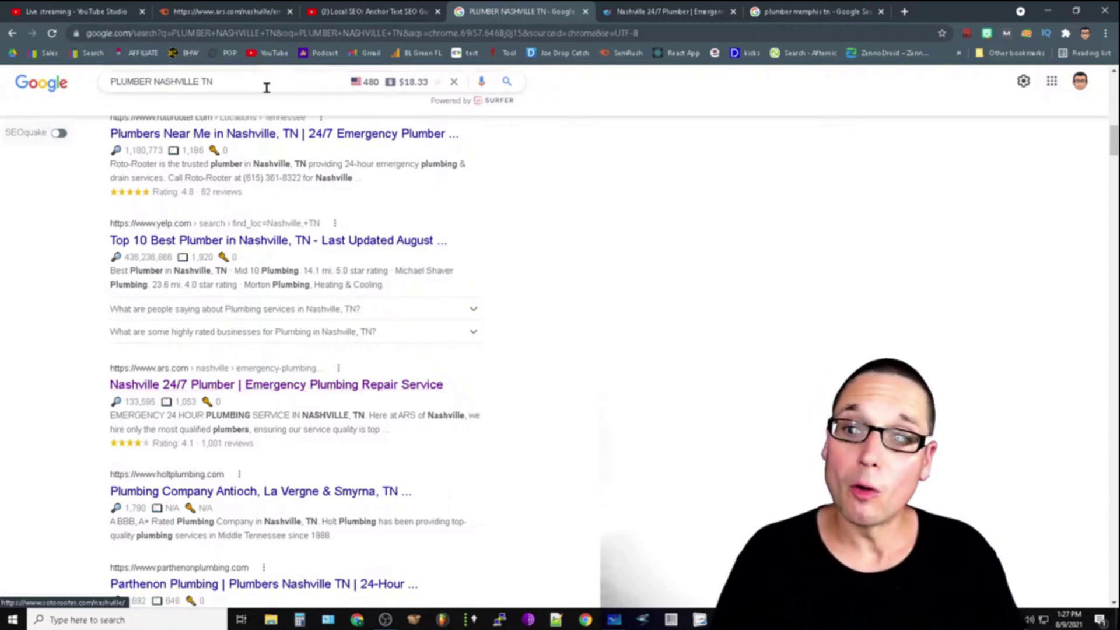
Step: Select parts of the PLUMBER NASHVILLE TN search query, then dismiss the suggestions
left_click_drag(263, 86, 108, 104)
left_click_drag(214, 82, 115, 79)
left_click(208, 82)
left_click(179, 81)
left_click_drag(245, 83, 201, 81)
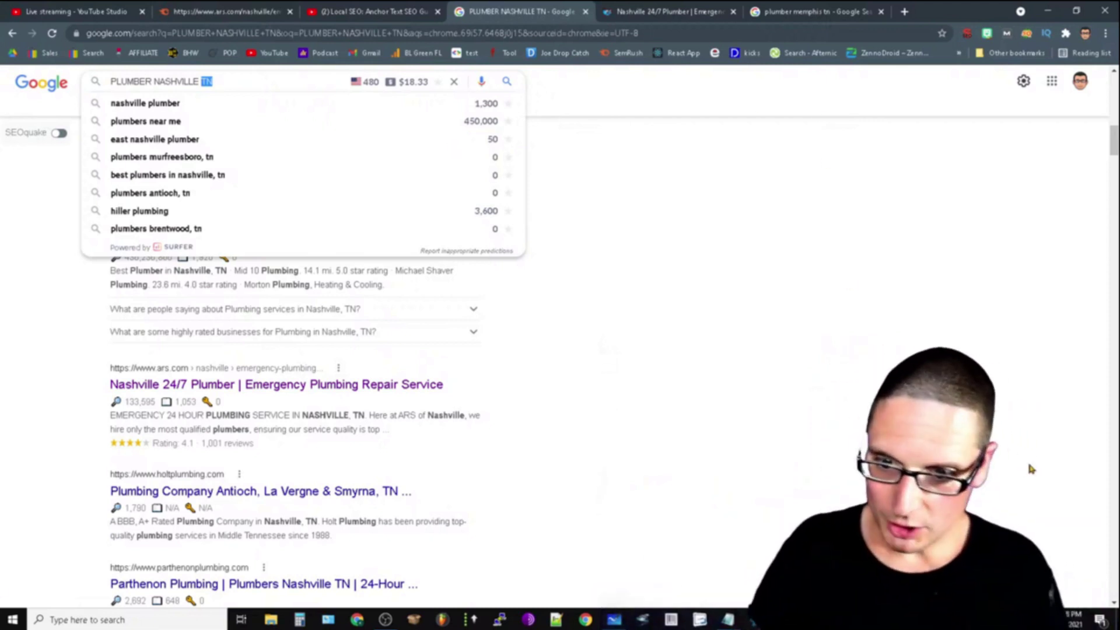
left_click(293, 342)
Step: Open the Holt Plumbing result in a new tab, copy its address, and return to Semrush
right_click(269, 493)
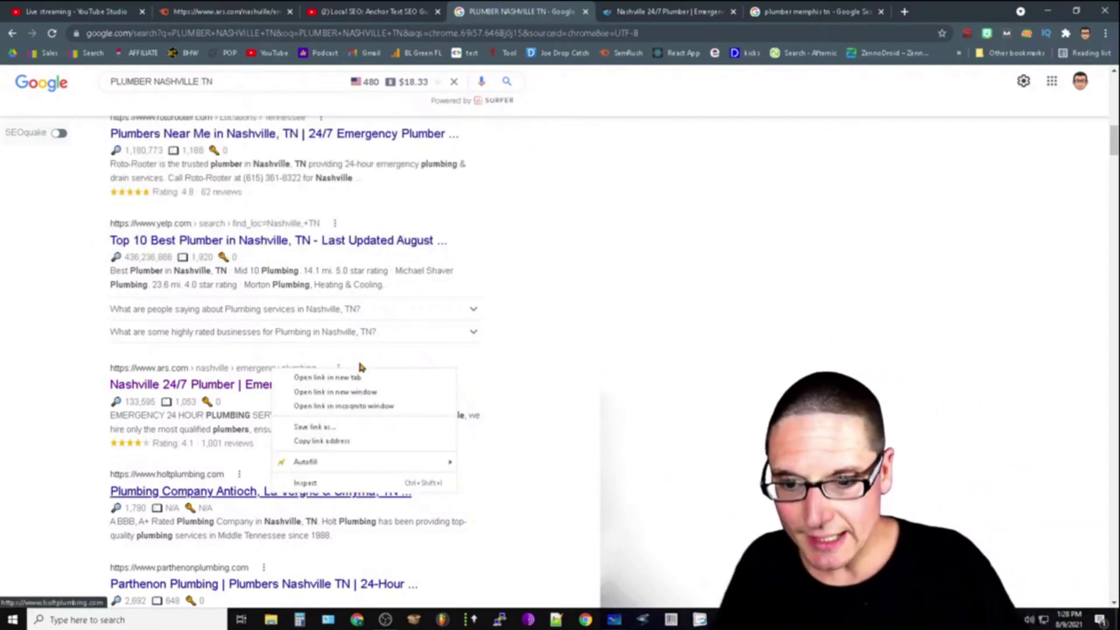
left_click(327, 373)
left_click(619, 11)
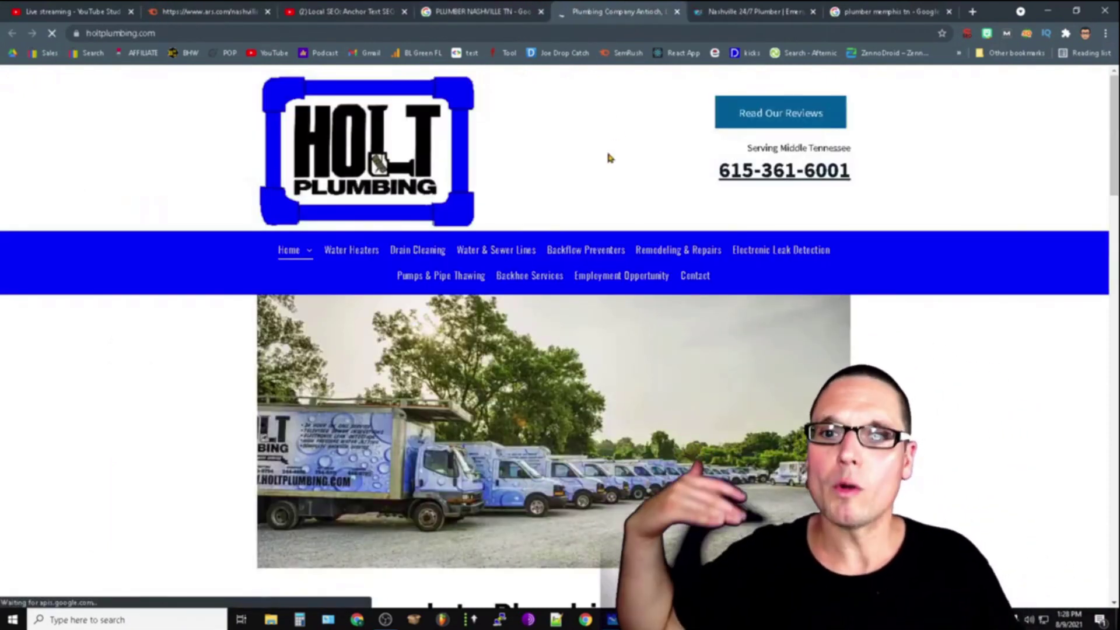
left_click(181, 26)
key("ctrl+a")
right_click(181, 26)
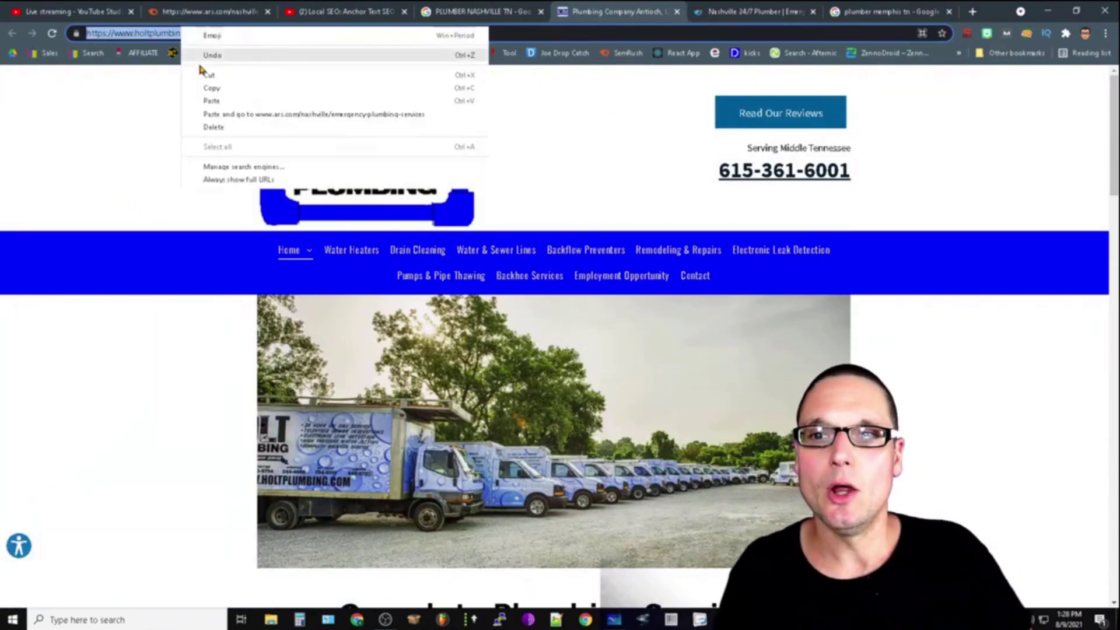
left_click(237, 90)
left_click(209, 11)
left_click(257, 106)
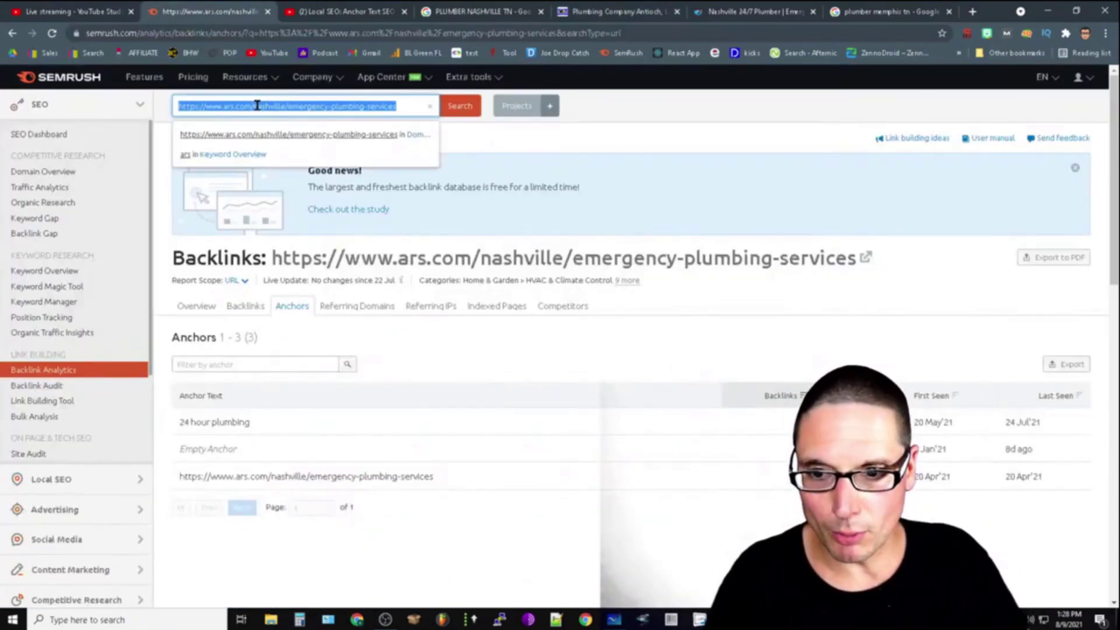
Step: Replace the ARS address with Holt Plumbing's in Semrush and run its backlink report
right_click(257, 107)
left_click(299, 166)
key("Return")
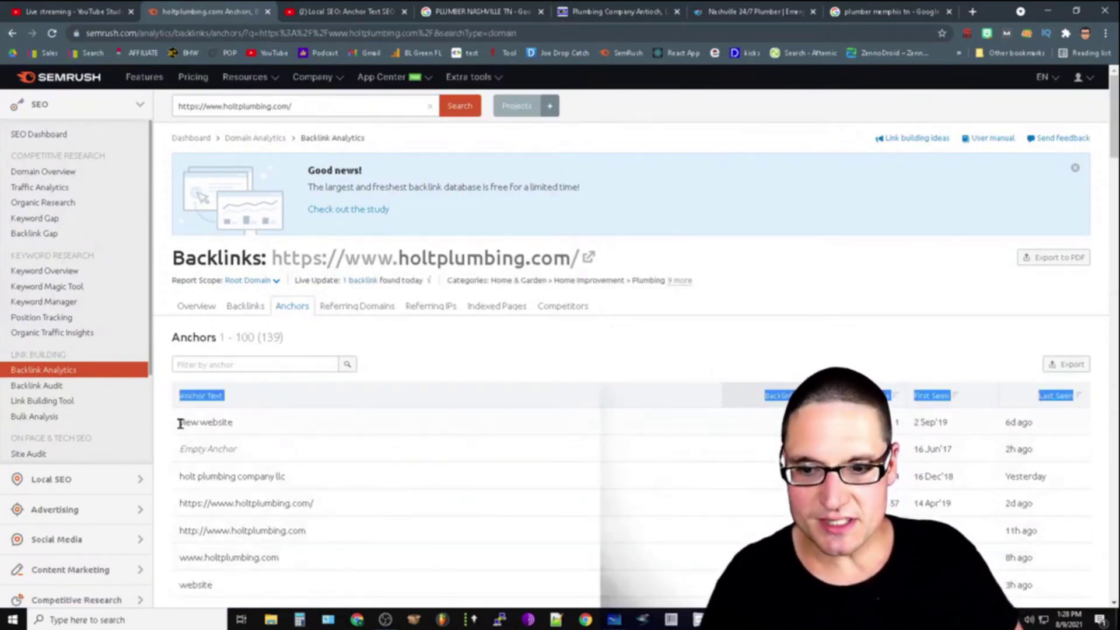
Step: Highlight the top holtplumbing.com anchors: 'view website', Empty Anchor and 'holt plumbing company llc'
triple_click(248, 428)
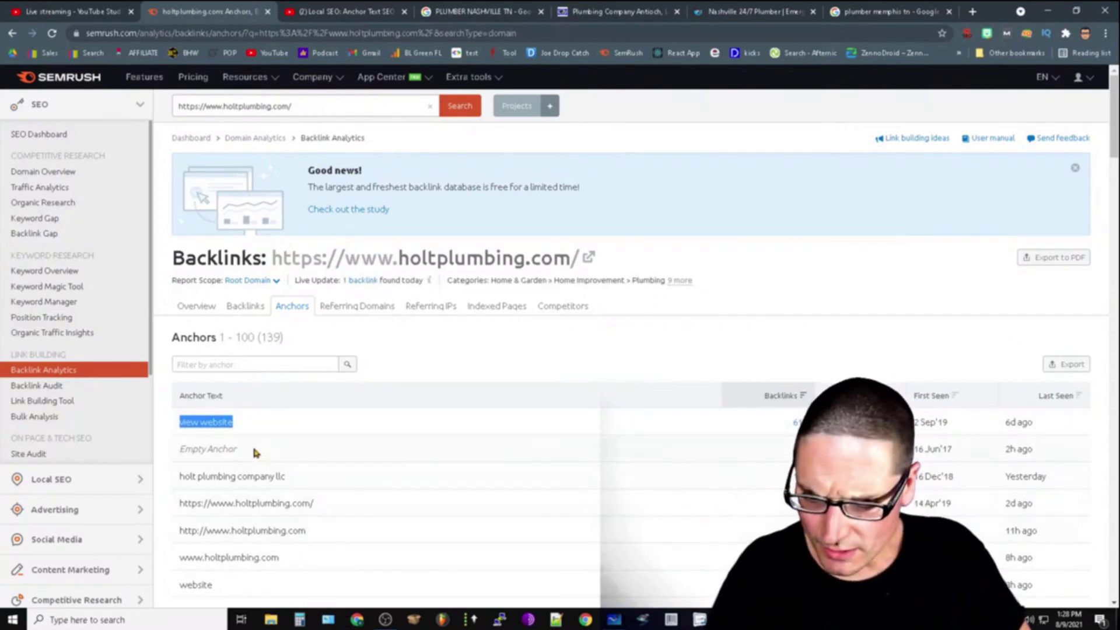
left_click_drag(257, 451, 176, 453)
left_click(445, 432)
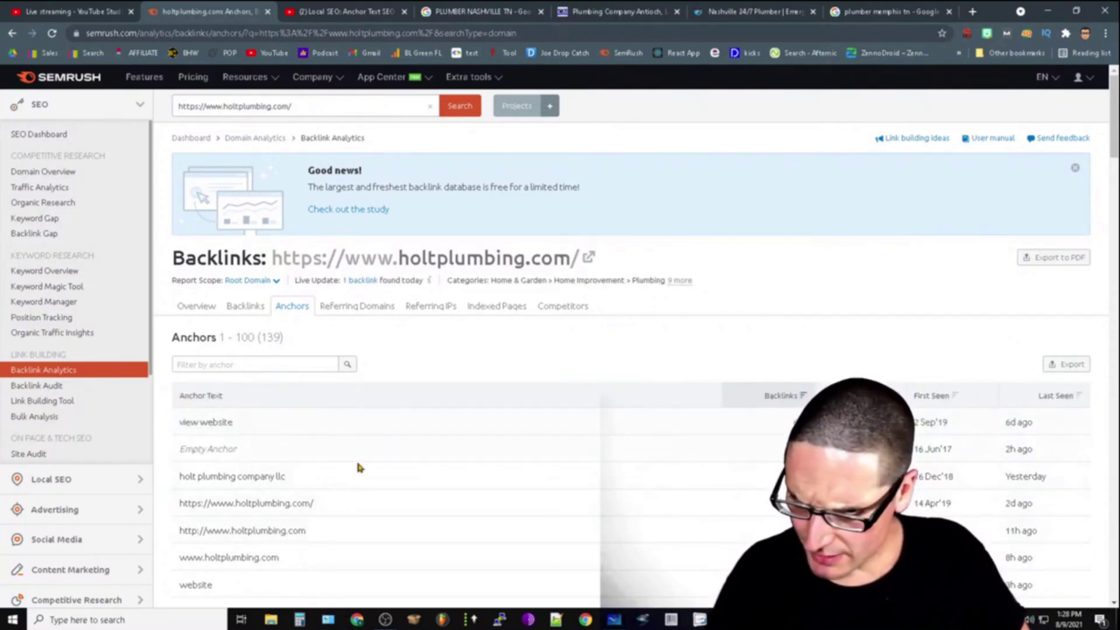
left_click_drag(180, 477, 288, 477)
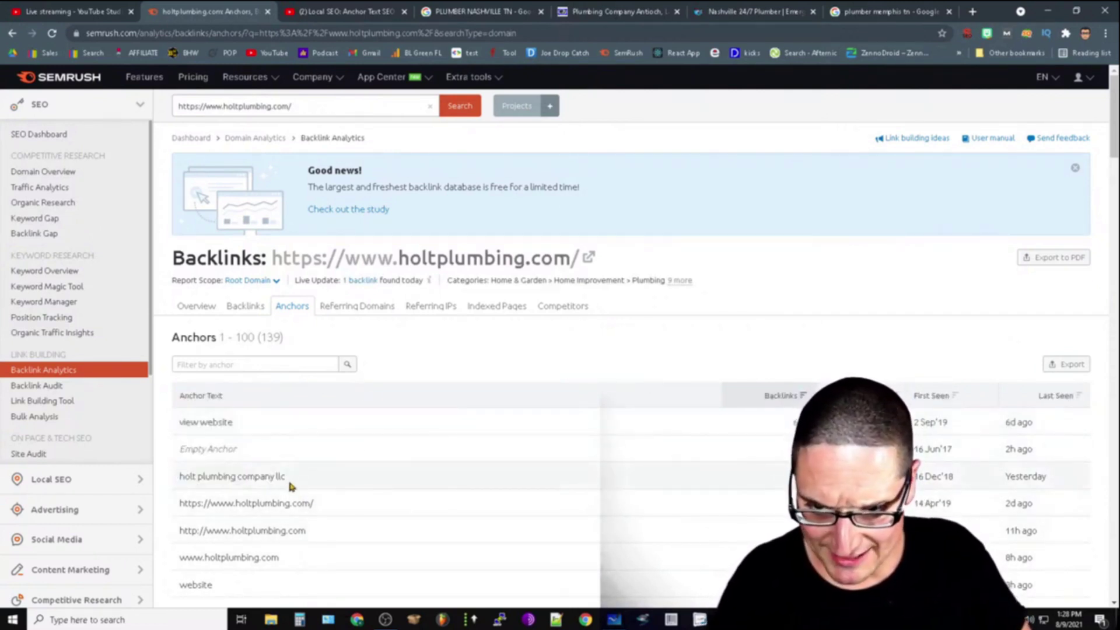
double_click(253, 476)
triple_click(254, 476)
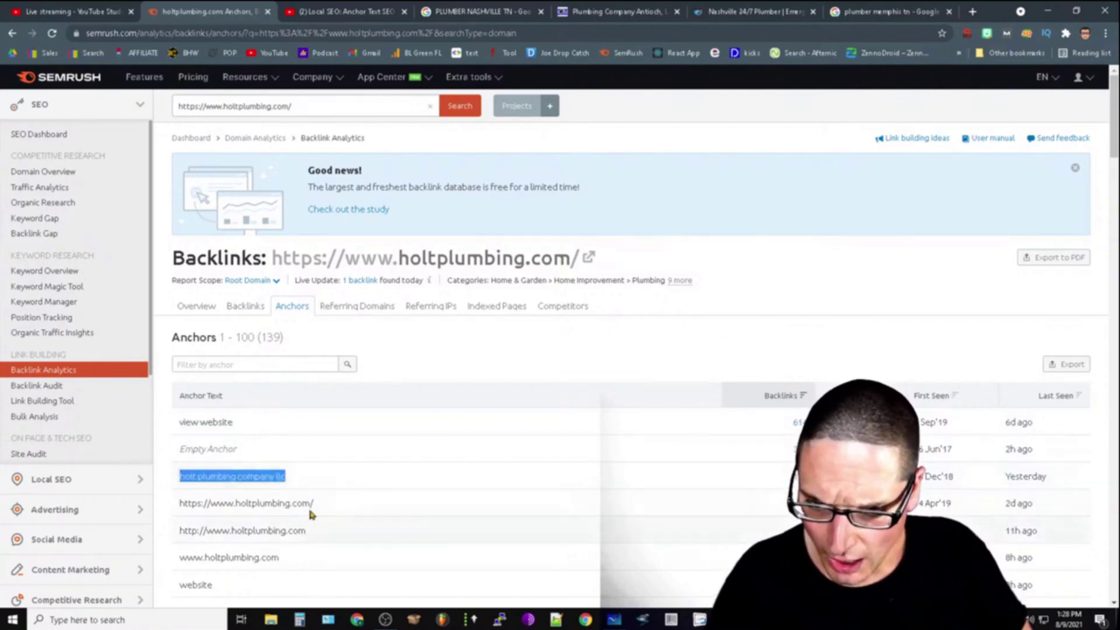
left_click(338, 498)
left_click_drag(180, 557, 202, 557)
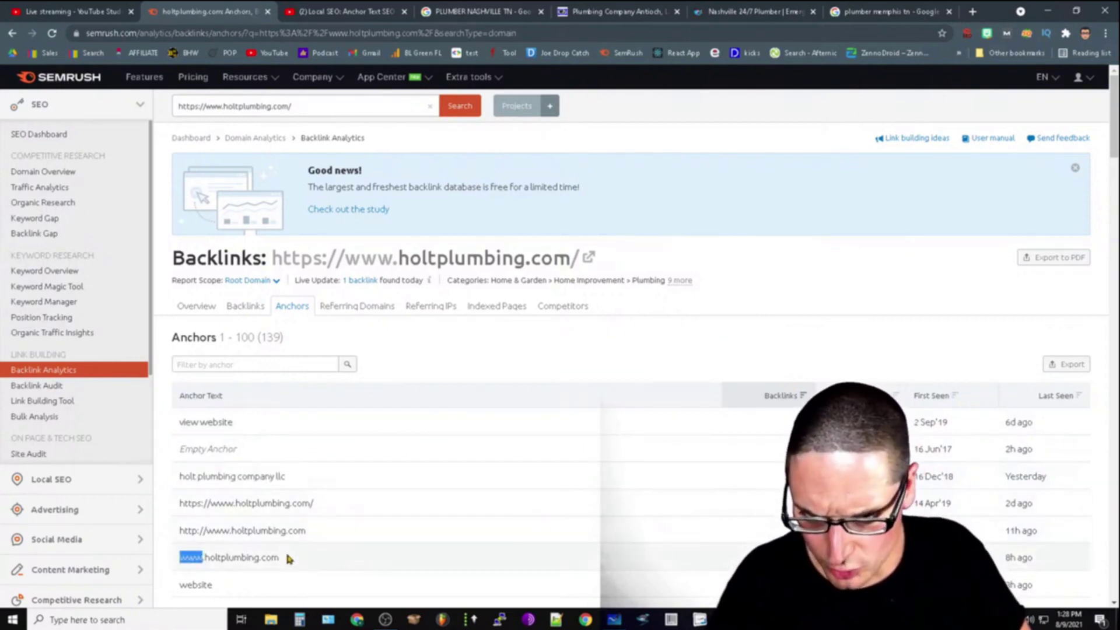
scroll(285, 550, "down", 3)
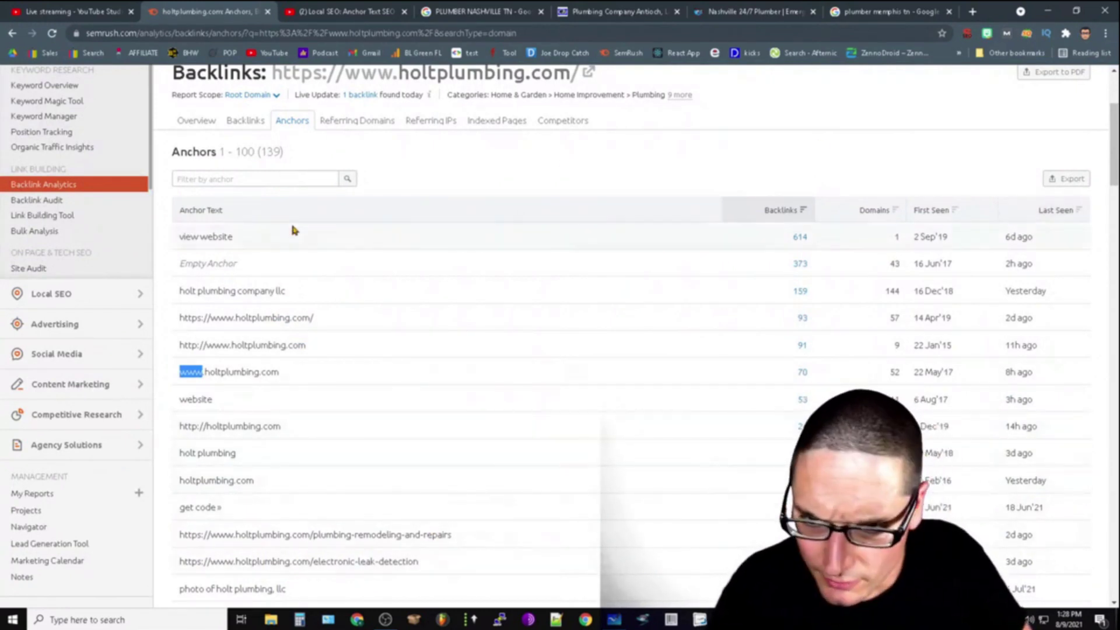
Step: Filter holtplumbing.com's backlinks to follow links (1,241) and mark the first three anchor texts
left_click(246, 121)
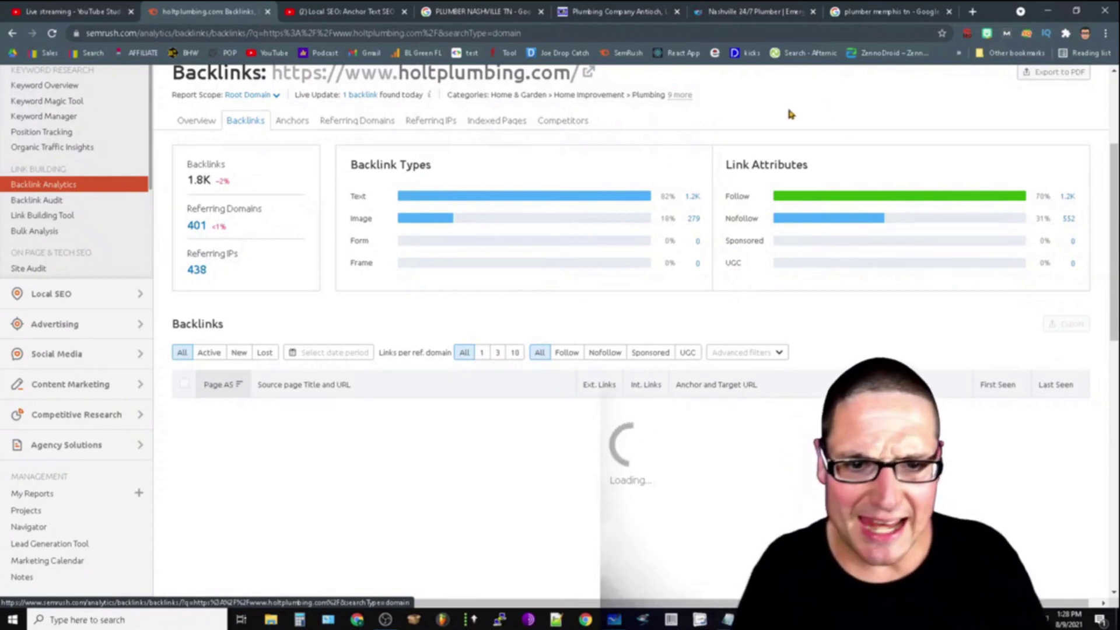
left_click(574, 356)
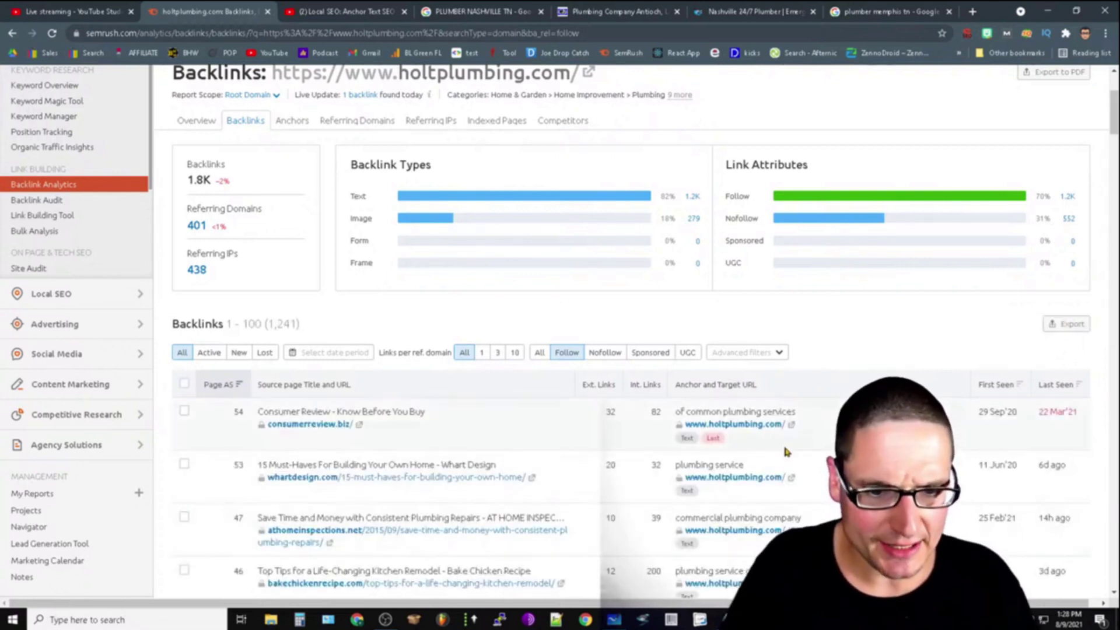
triple_click(773, 413)
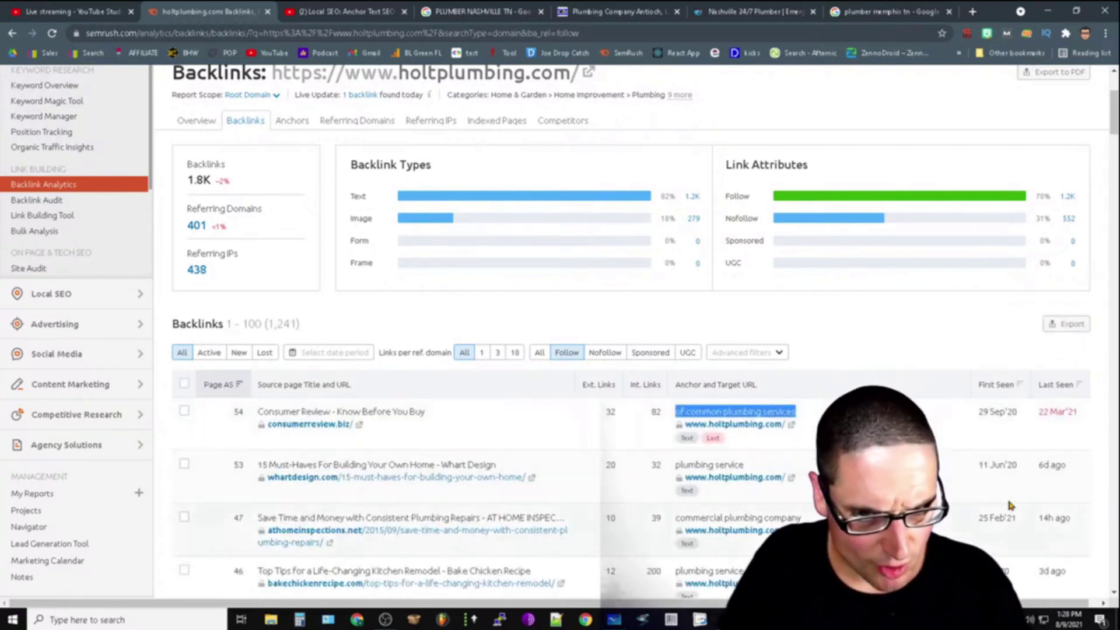
triple_click(733, 465)
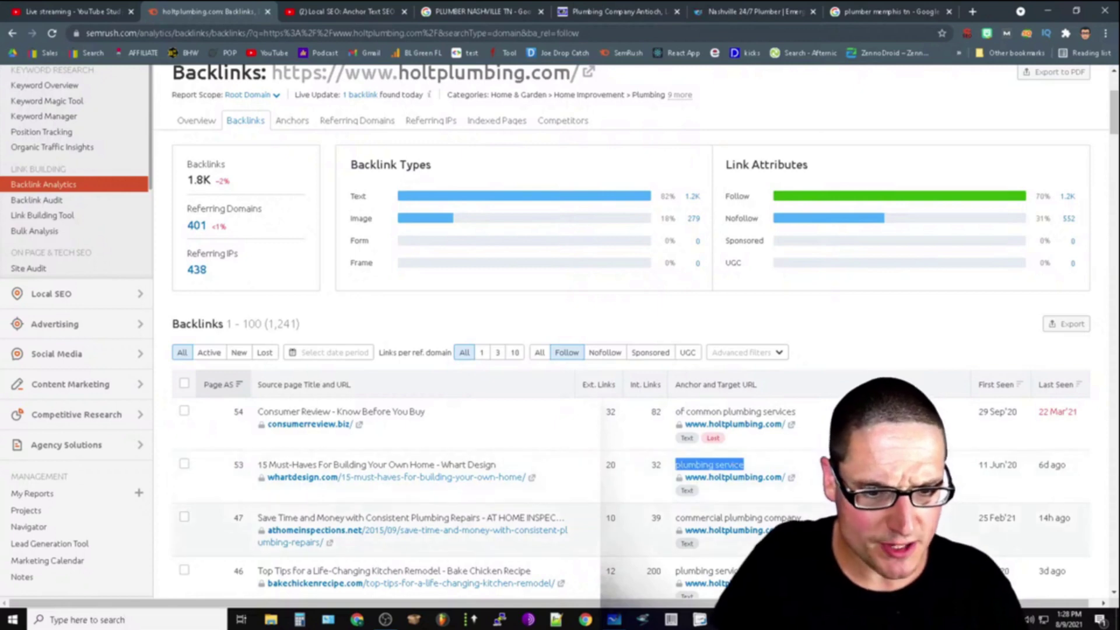
triple_click(752, 521)
scroll(753, 521, "down", 3)
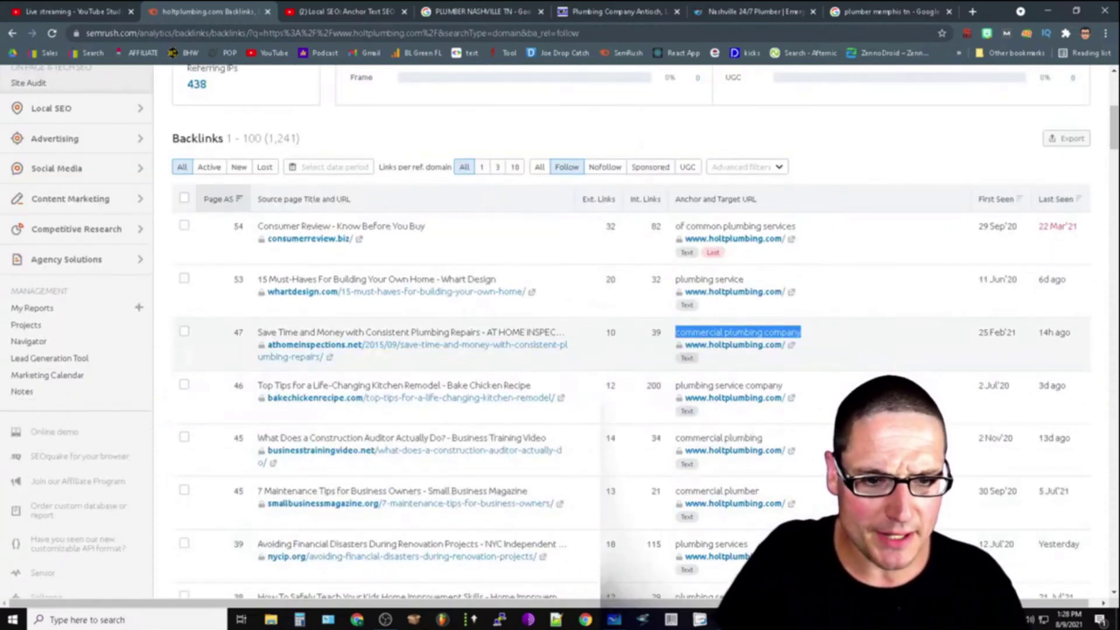
Step: Mark further anchors like 'commercial plumbing' and 'plumbing services', then return to the Google results
triple_click(763, 385)
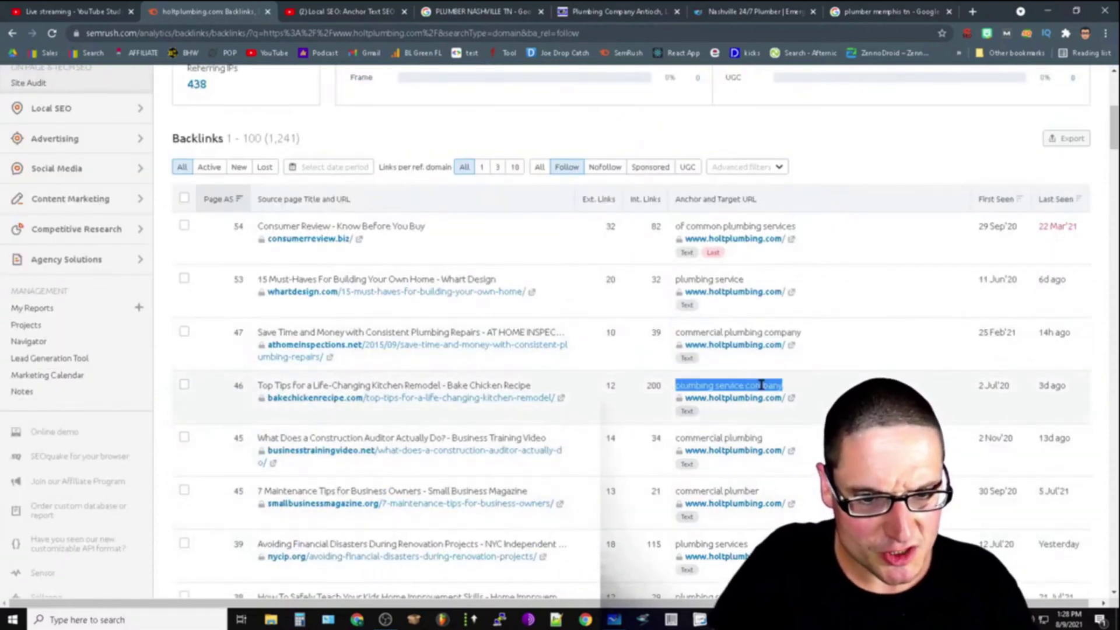
double_click(740, 437)
triple_click(740, 437)
triple_click(734, 491)
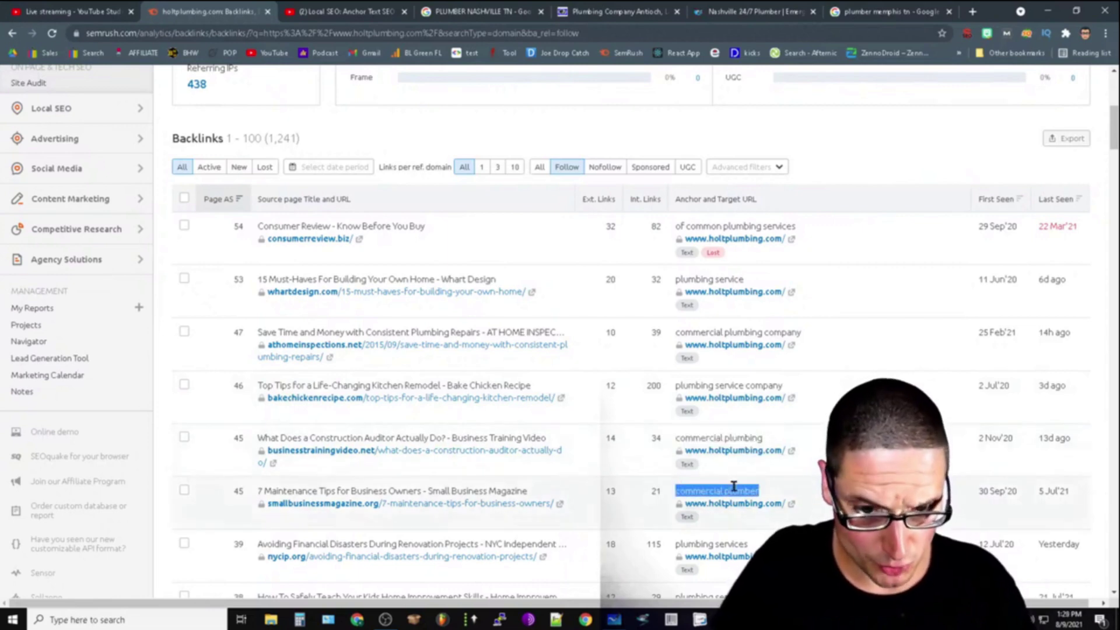
triple_click(712, 544)
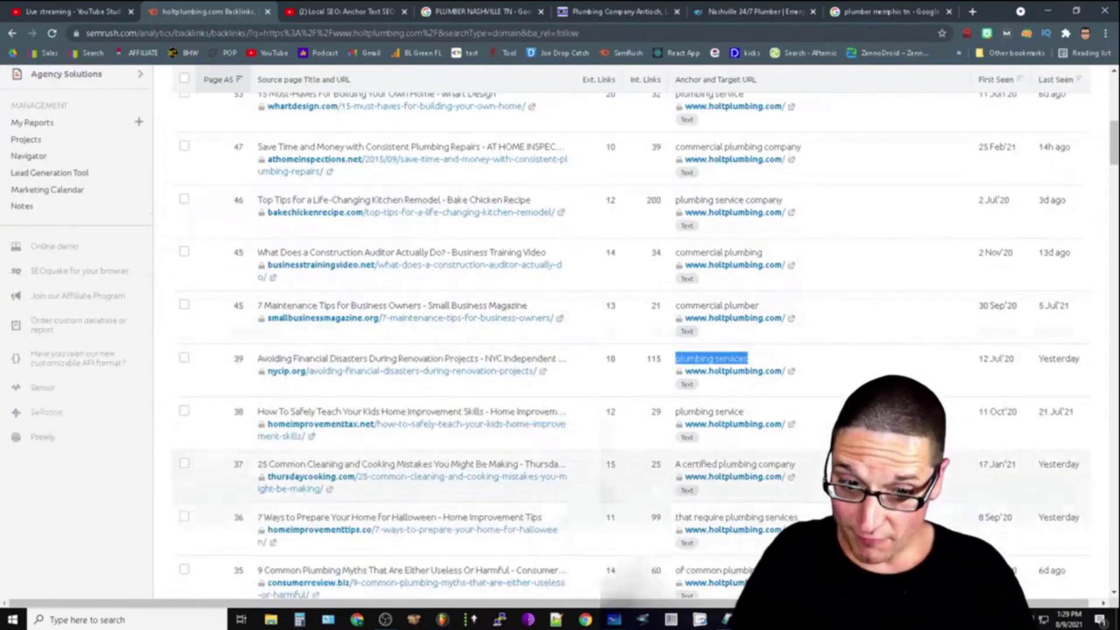
scroll(723, 411, "down", 3)
triple_click(723, 411)
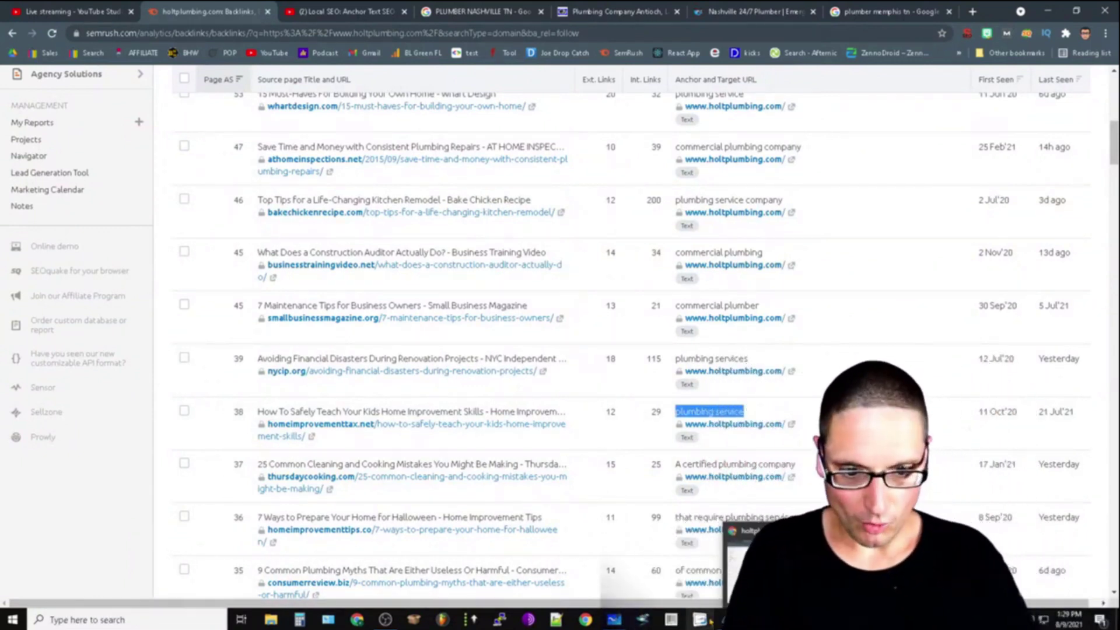
left_click(483, 8)
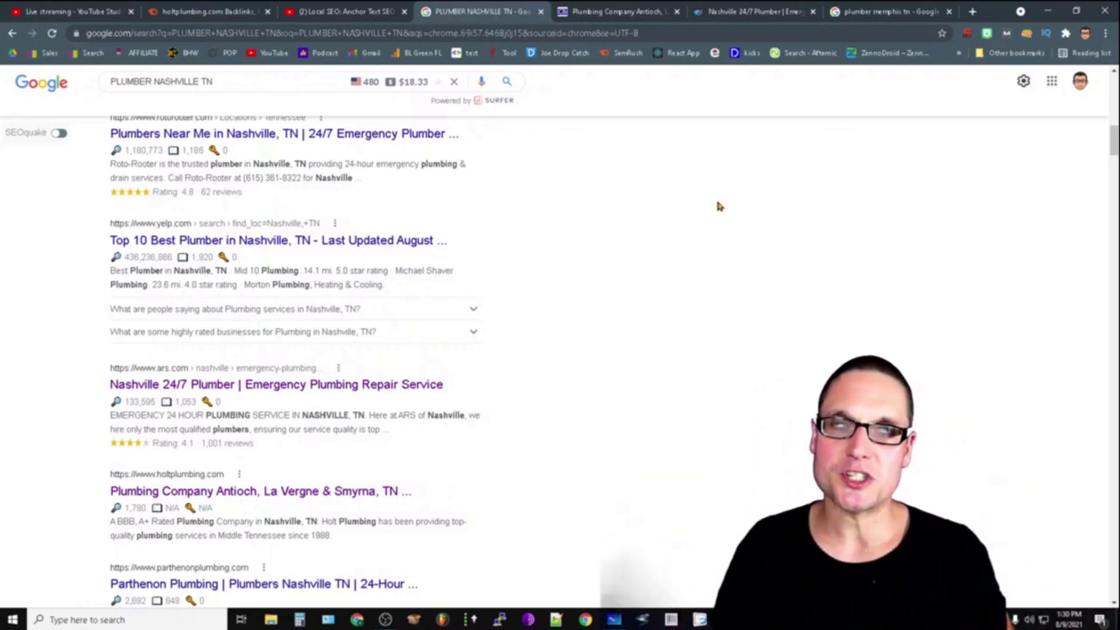
Step: Show the viewer's question on local backlink sites and exact-keyword anchor spam, then return to Semrush
left_click(619, 622)
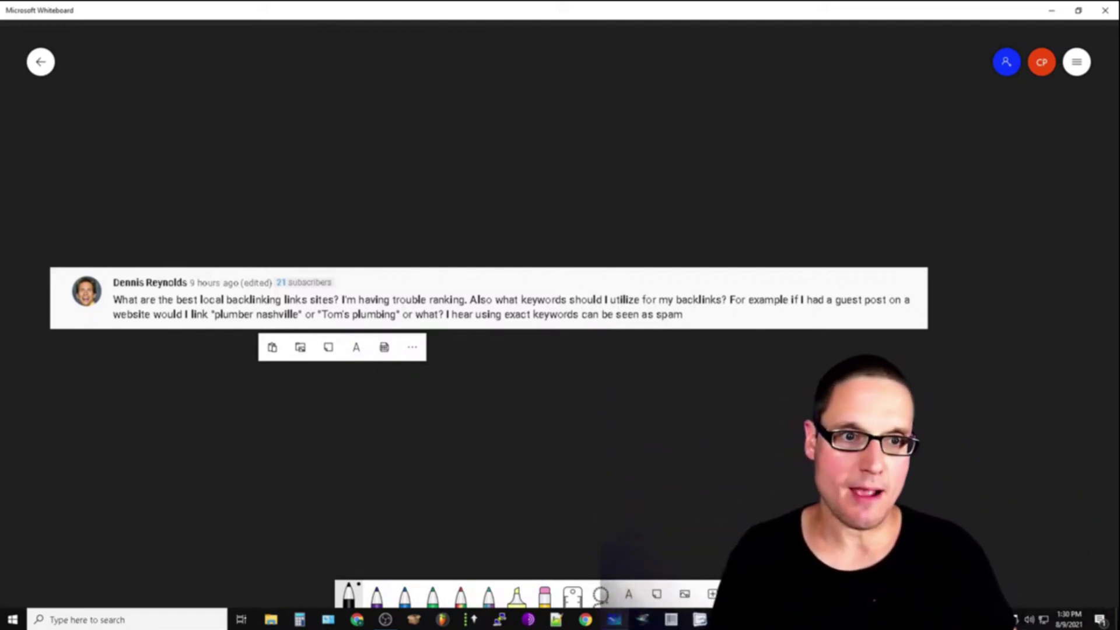
key("alt+Tab")
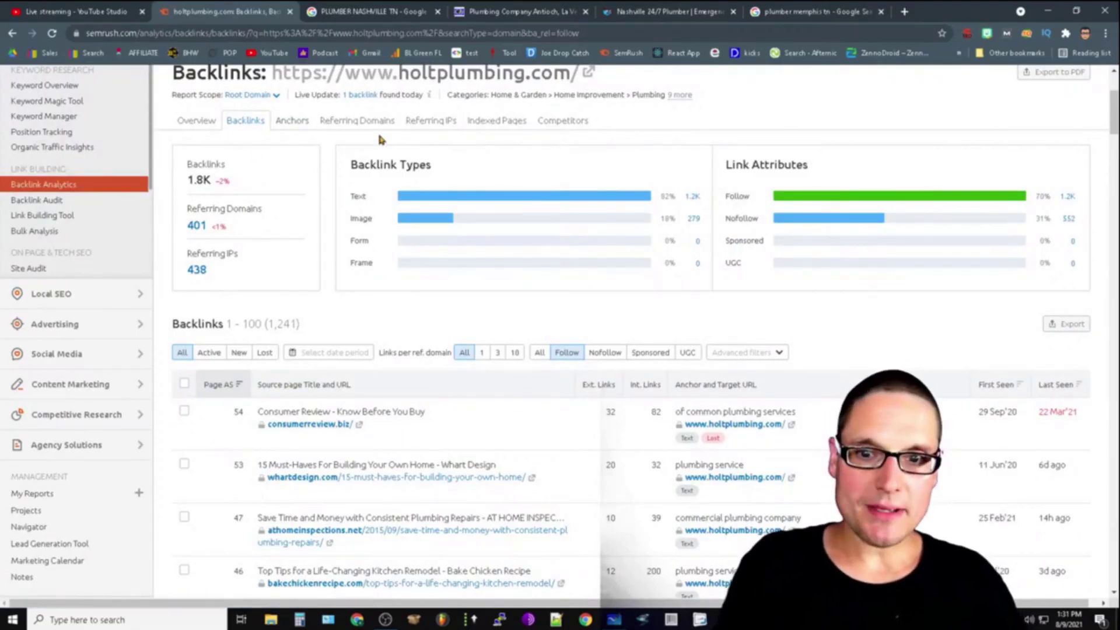
Step: Open holtplumbing.com's Referring Domains report (401 domains) and review the Authority Score filter ranges
left_click(360, 121)
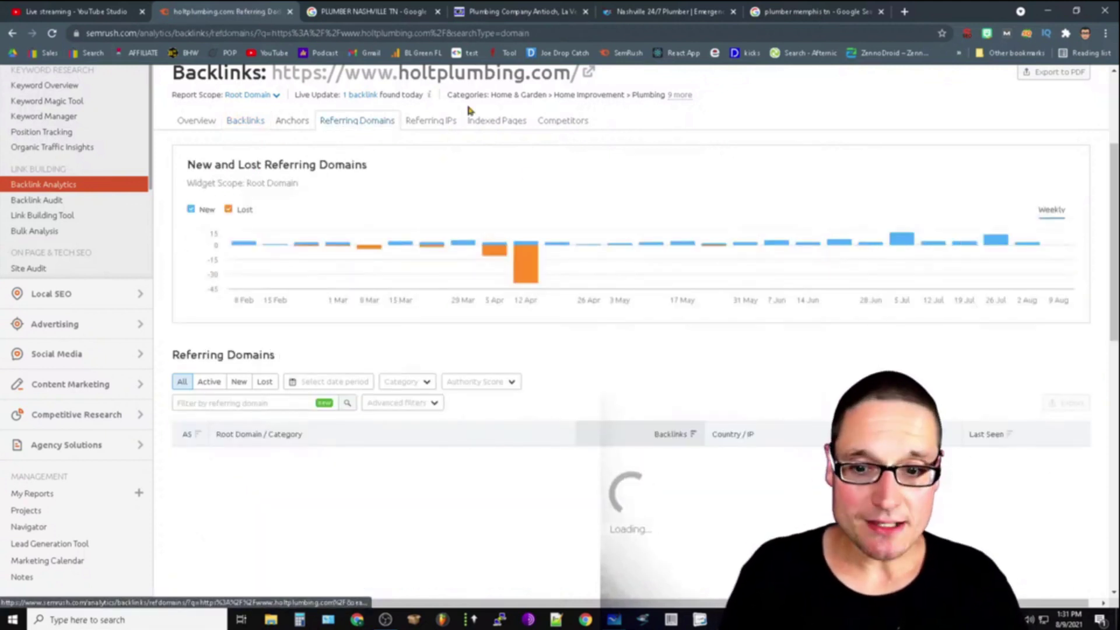
left_click(514, 384)
scroll(498, 446, "down", 1)
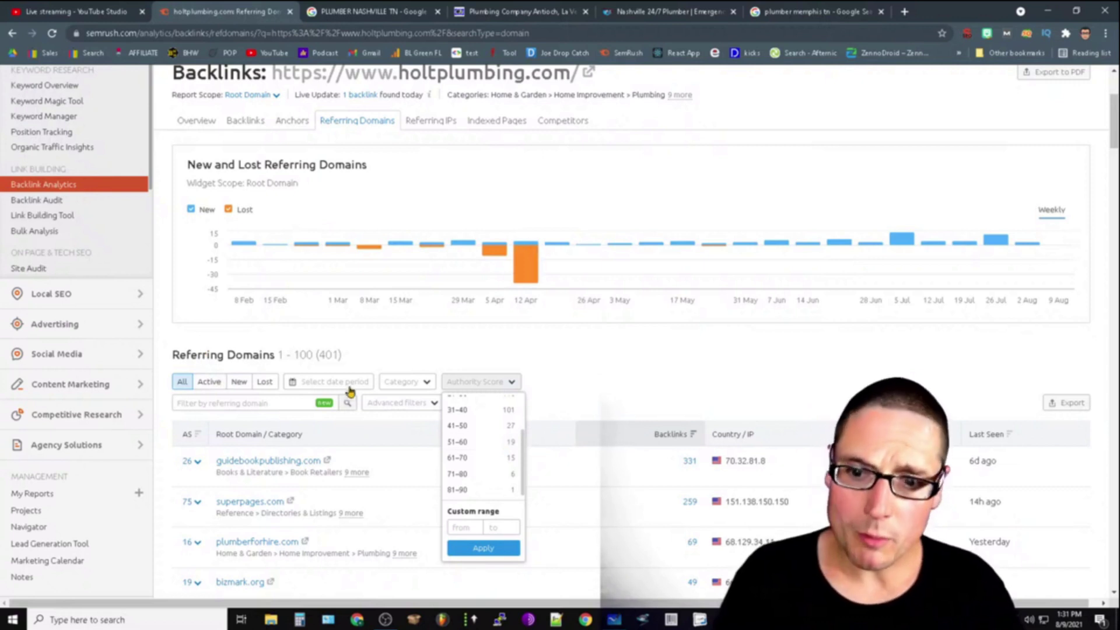
left_click(490, 366)
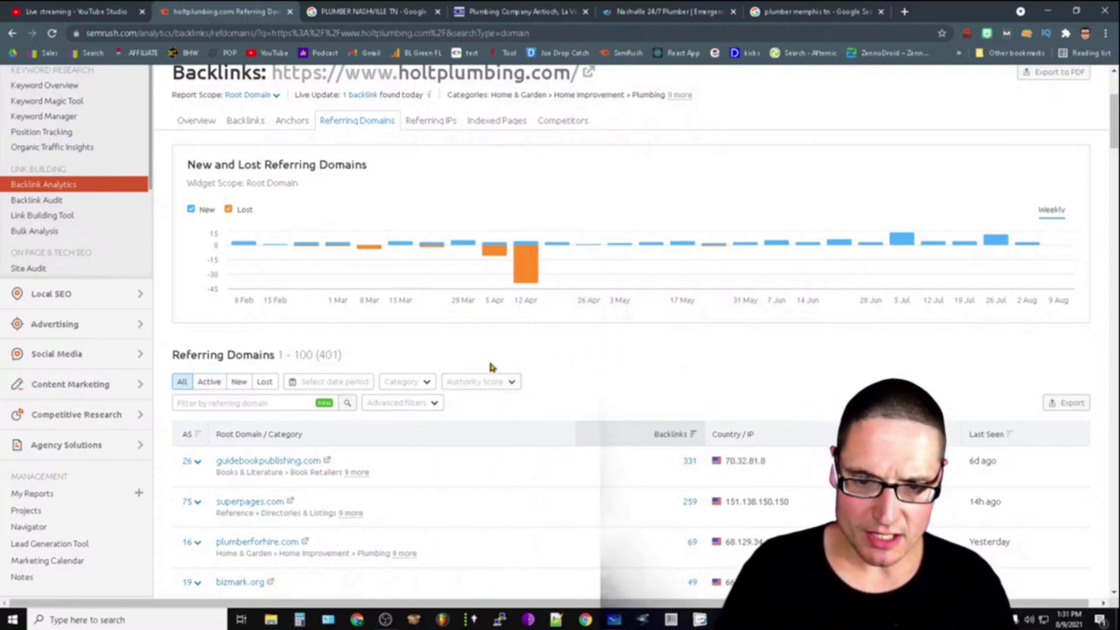
left_click(512, 384)
scroll(475, 467, "down", 2)
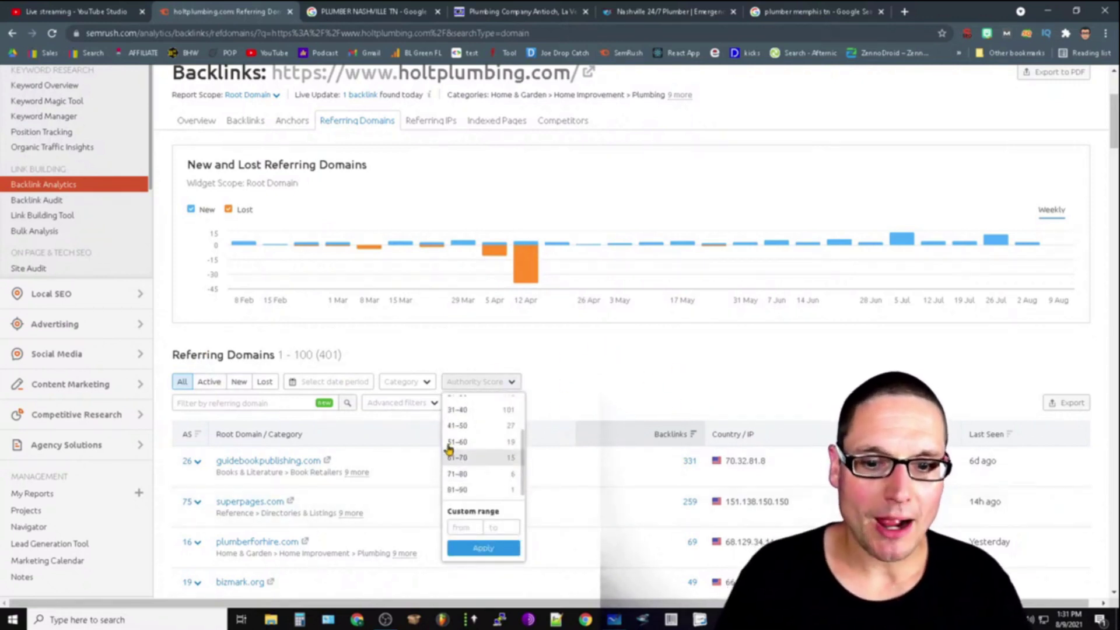
left_click(722, 378)
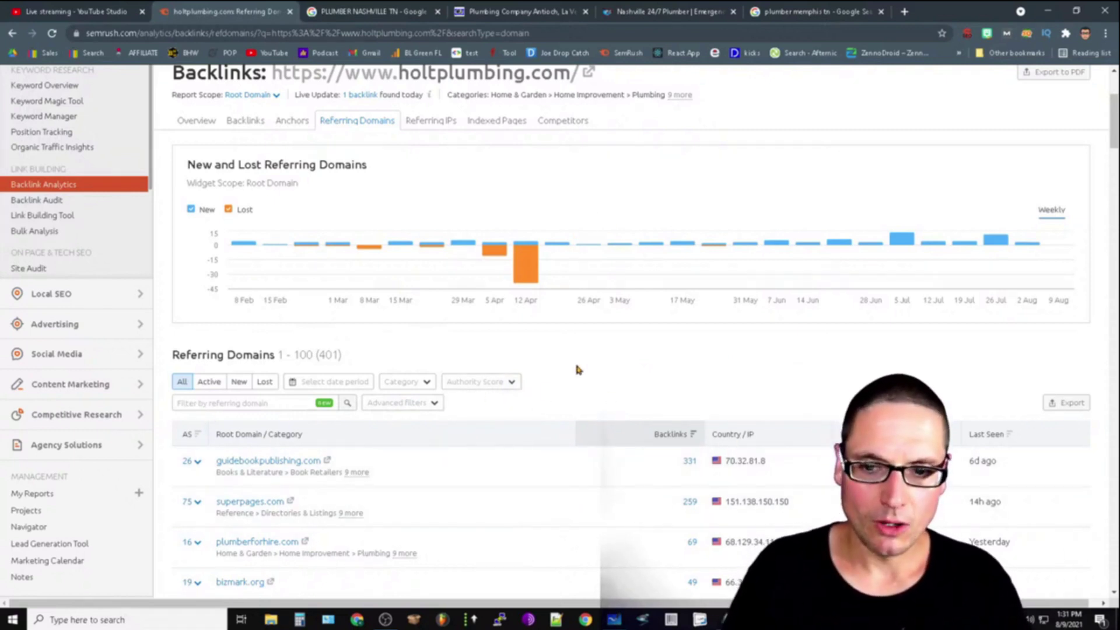
left_click(508, 388)
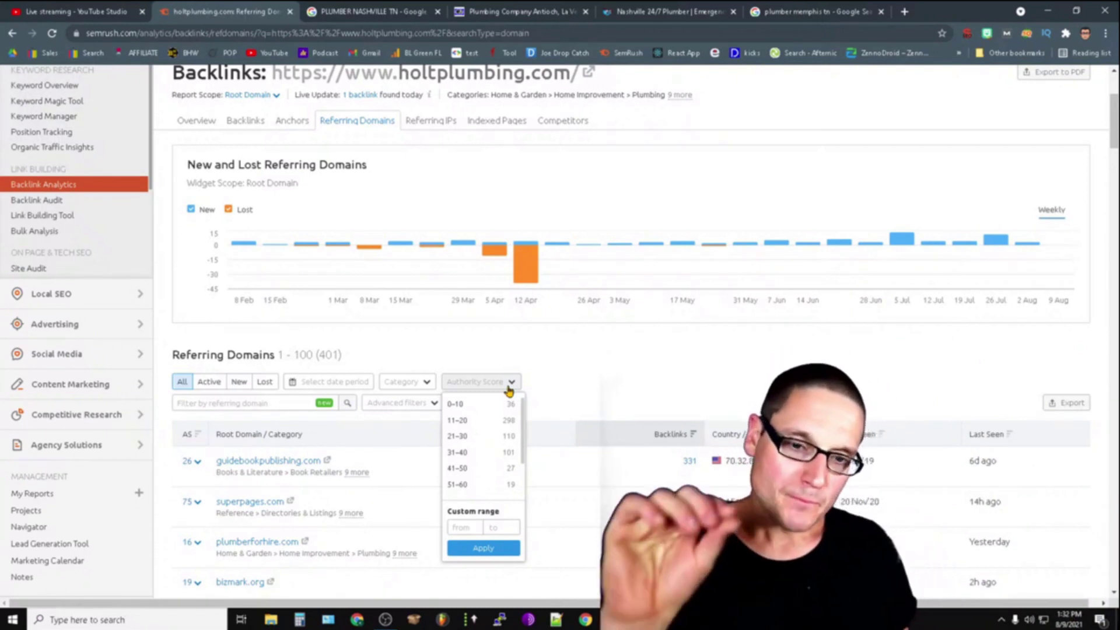
left_click(785, 375)
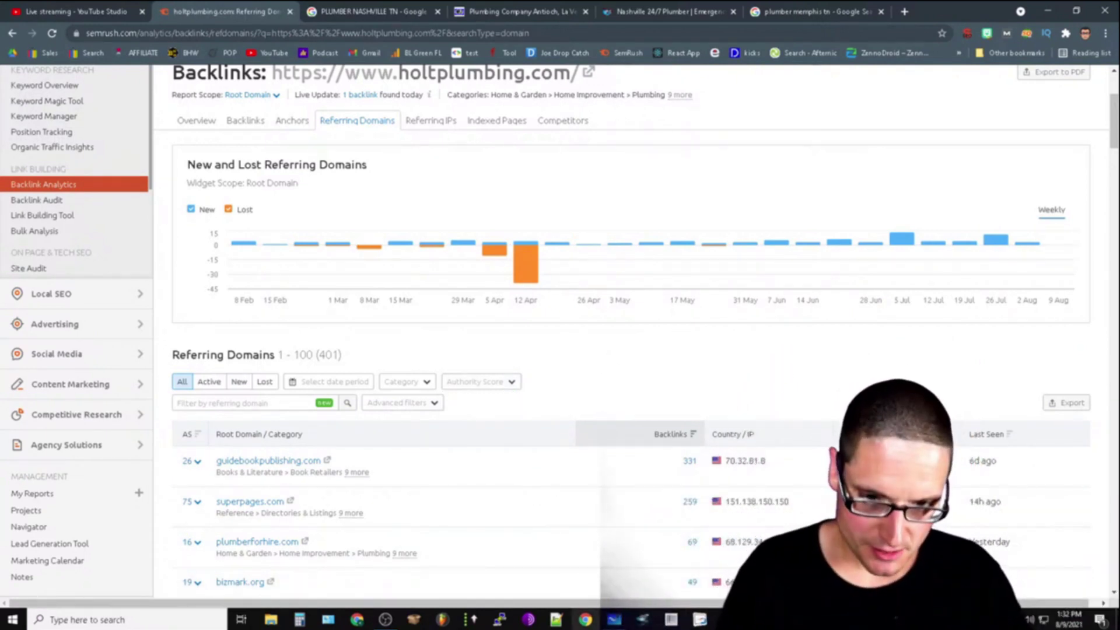
key("alt+Tab")
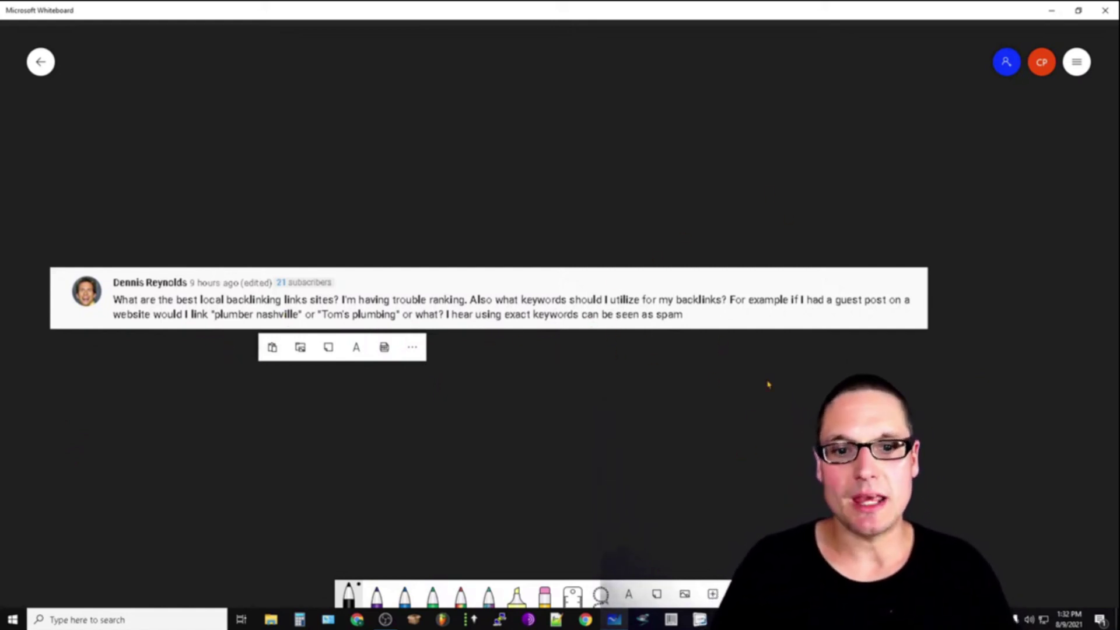
left_click(1052, 13)
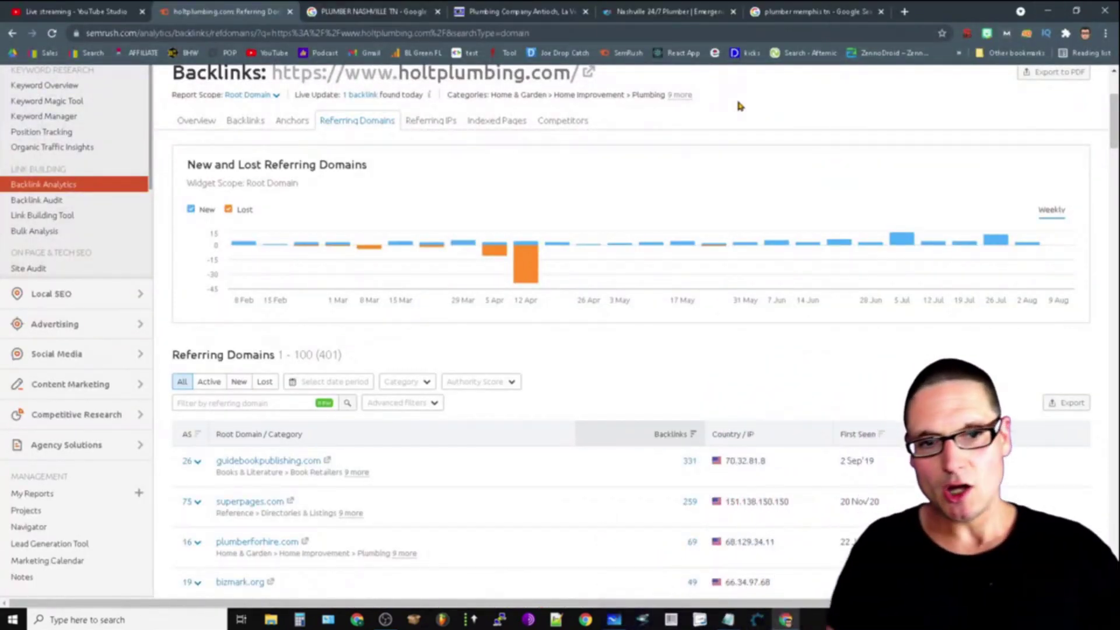
Step: Search Google for 'plumber new york' in a new tab and scroll through the results
left_click(905, 11)
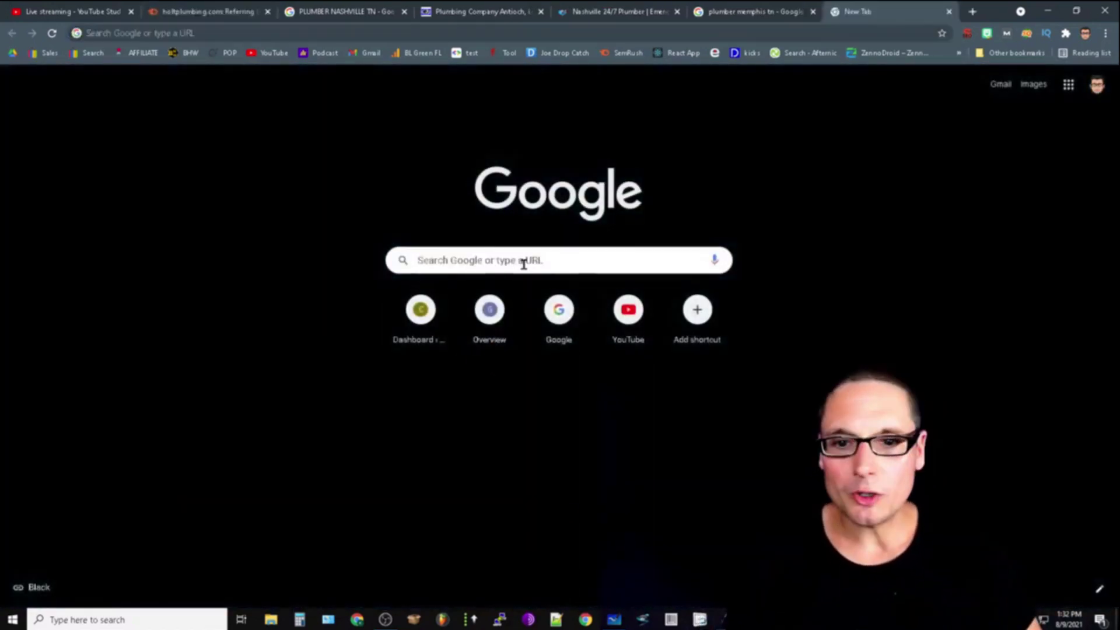
left_click(513, 260)
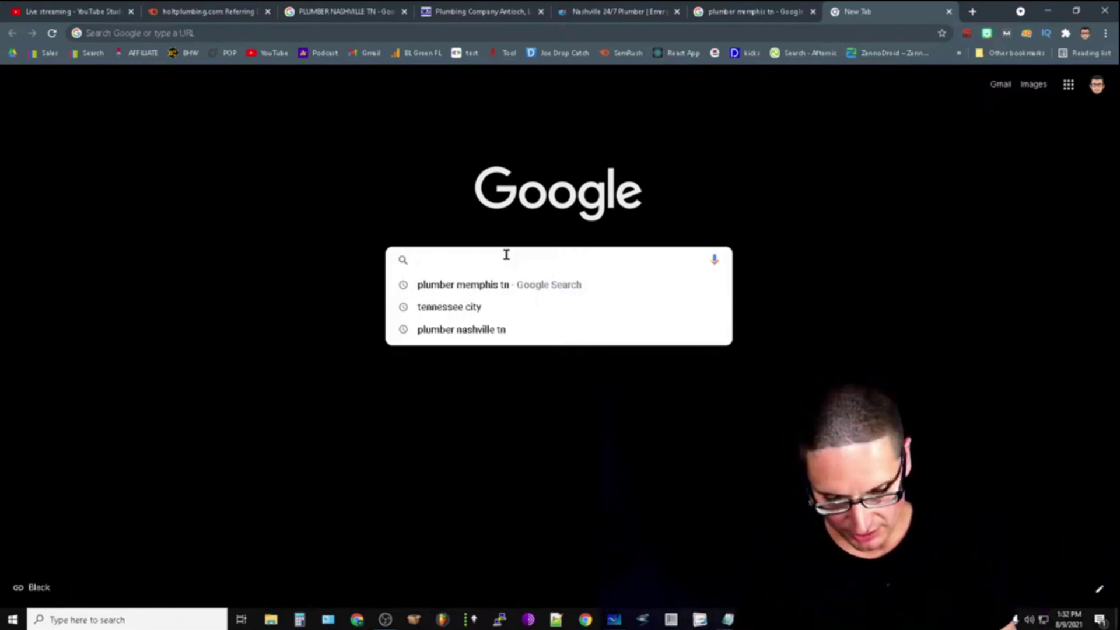
type("plumber new york")
key("Return")
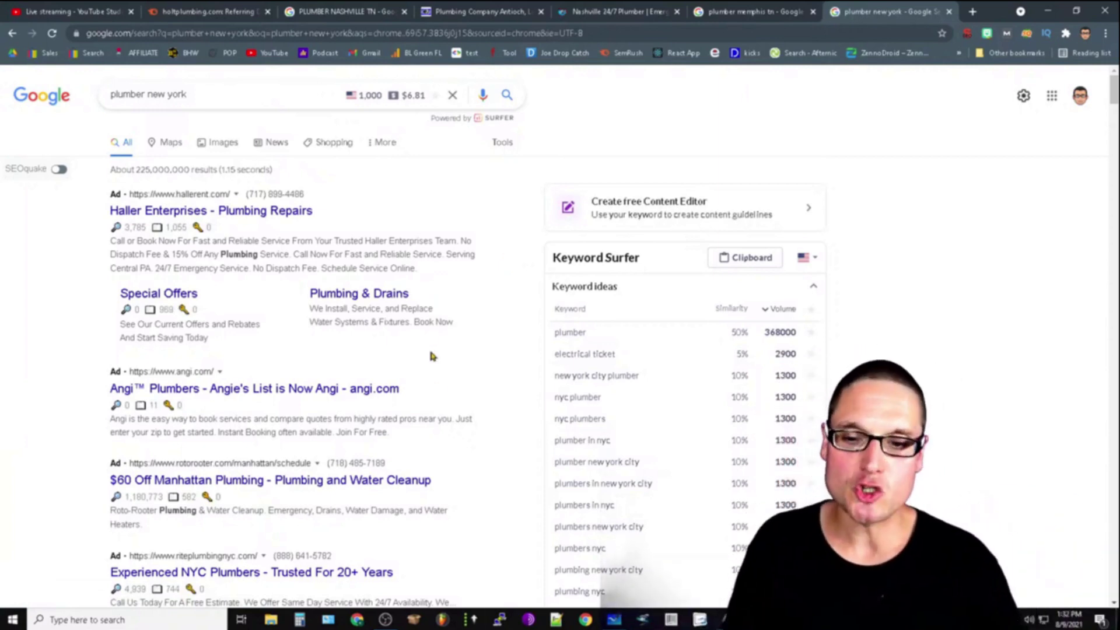
scroll(430, 354, "down", 6)
scroll(348, 435, "down", 6)
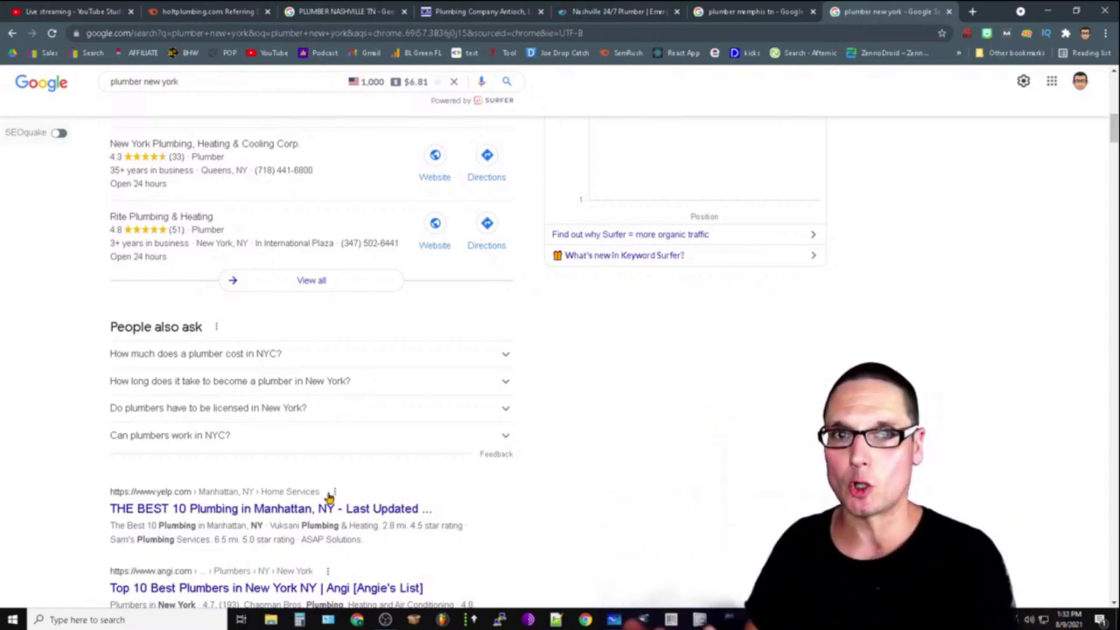
Step: Return to the referring domains report, then bring the Notepad three-point summary list forward via Whiteboard
left_click(207, 11)
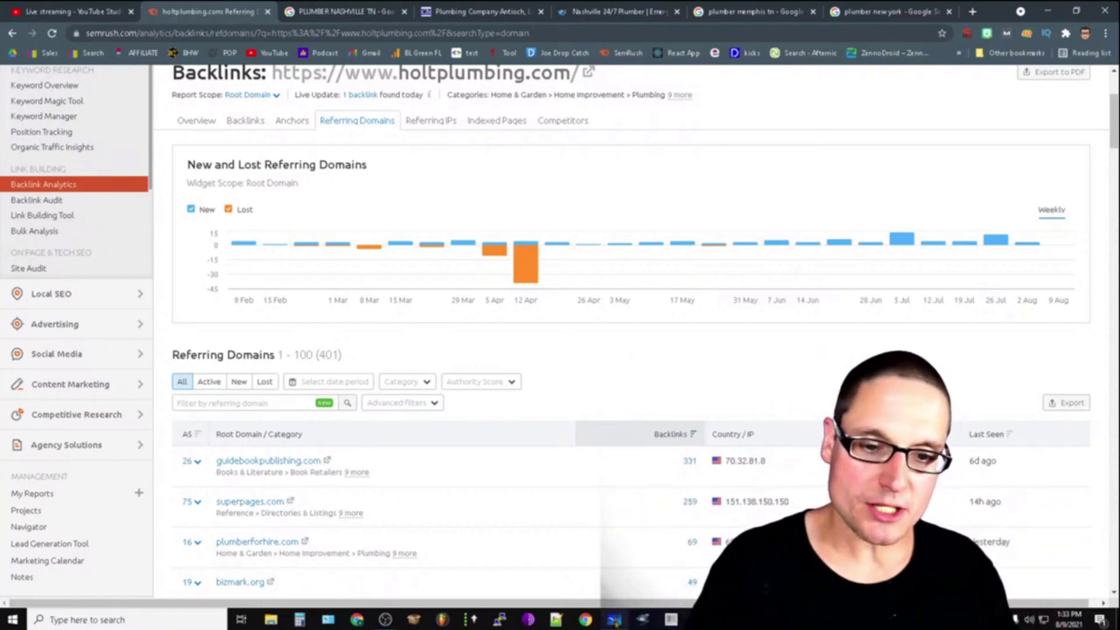
key("alt+Tab")
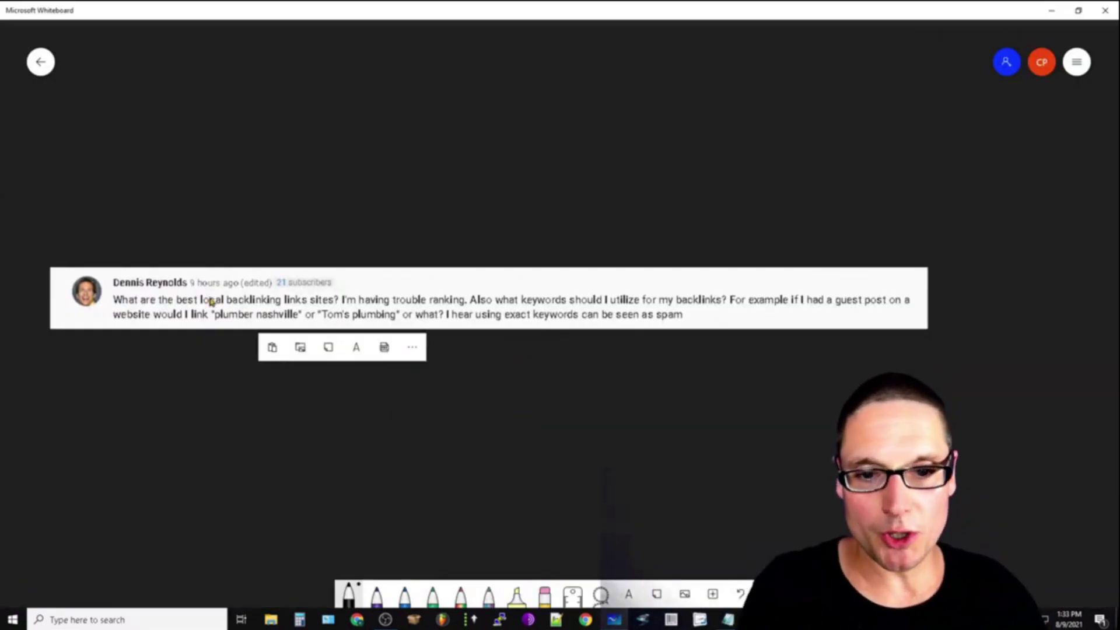
key("alt+Tab")
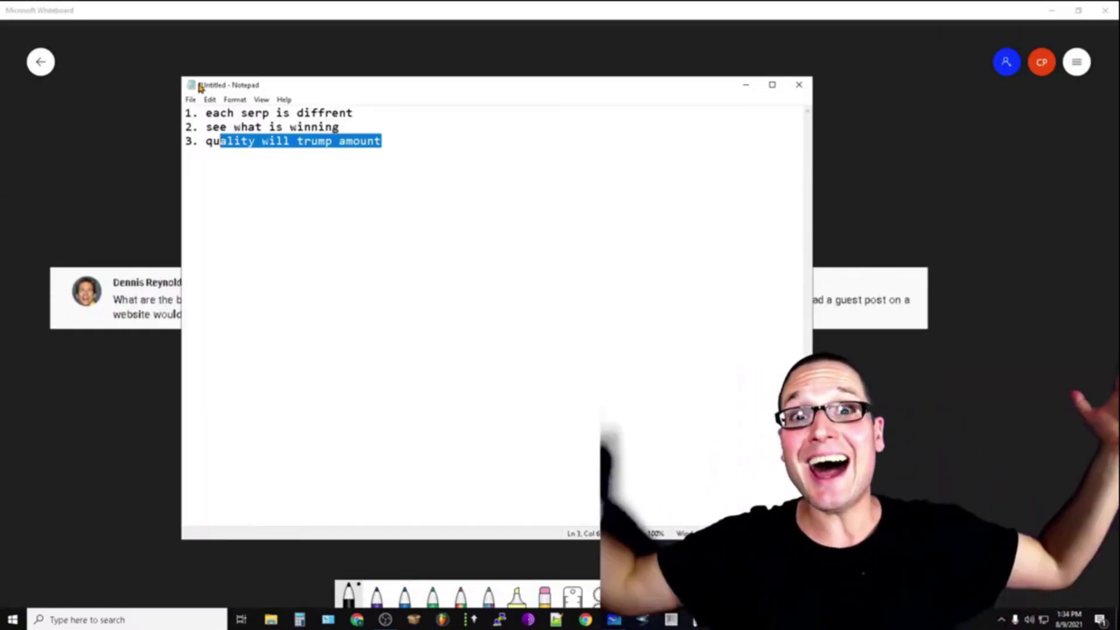